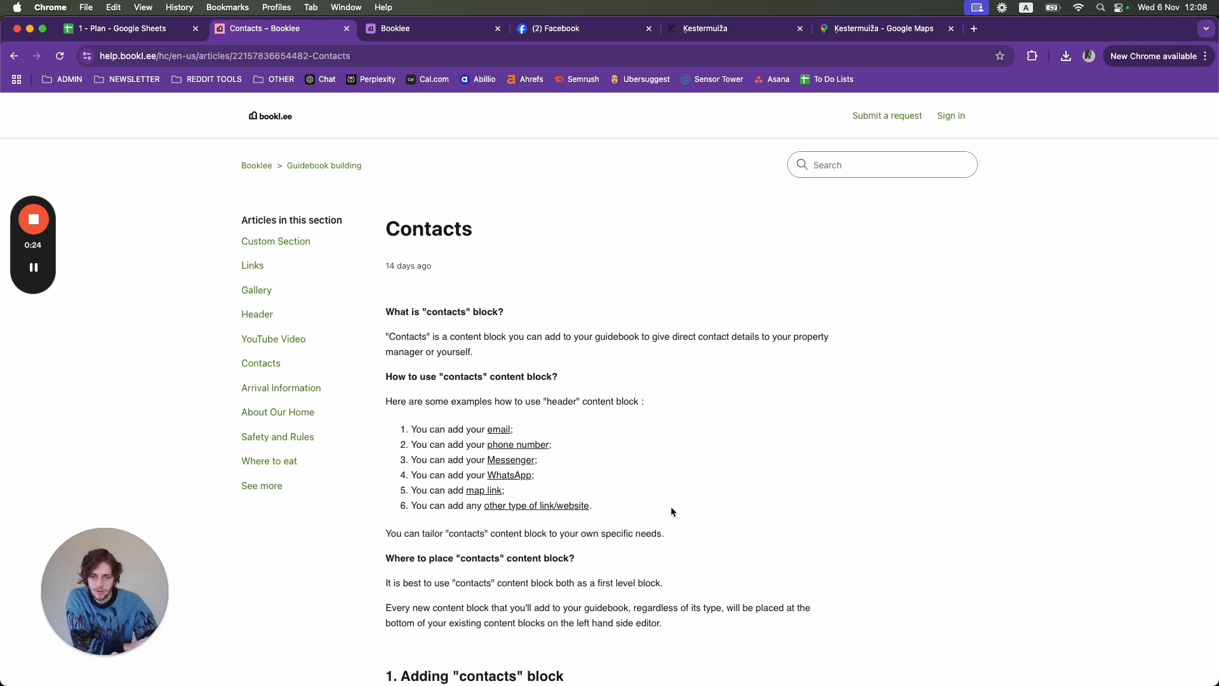
- Read through the Contacts block help article, then switch to the Lake Cumberland guidebook editor
{"action": "scroll", "coordinate": [670, 505], "scroll_direction": "down", "scroll_amount": 2}
{"action": "scroll", "coordinate": [672, 512], "scroll_direction": "down", "scroll_amount": 5}
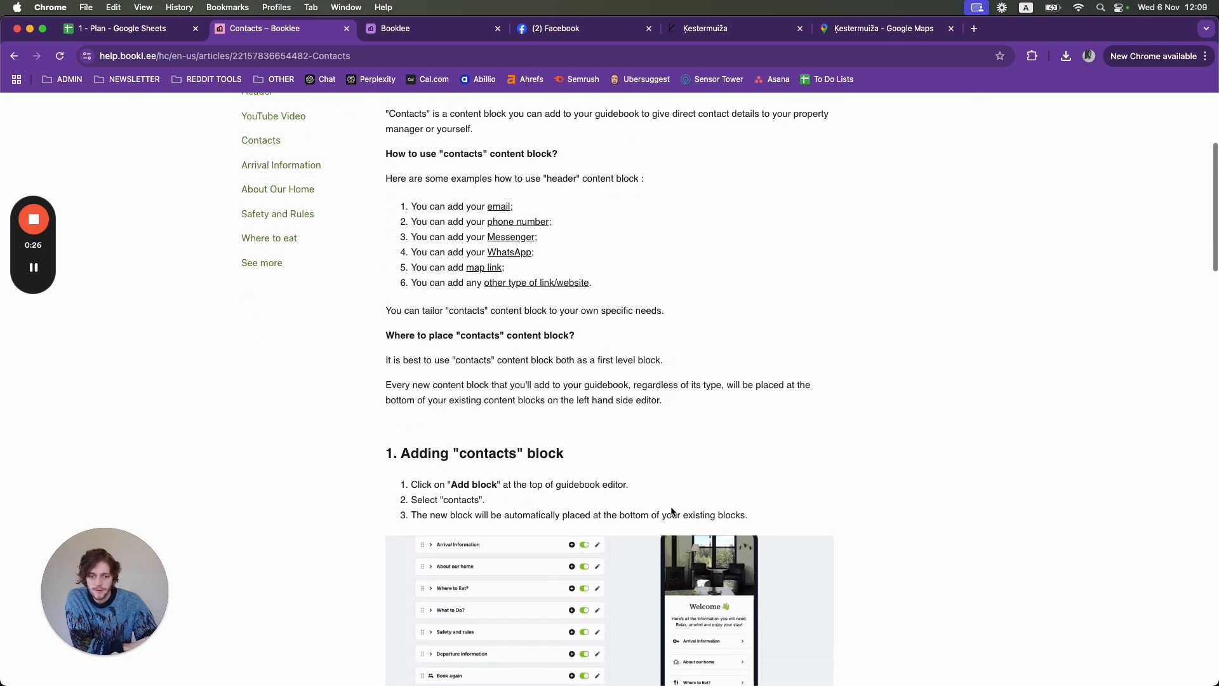
{"action": "scroll", "coordinate": [672, 512], "scroll_direction": "down", "scroll_amount": 10}
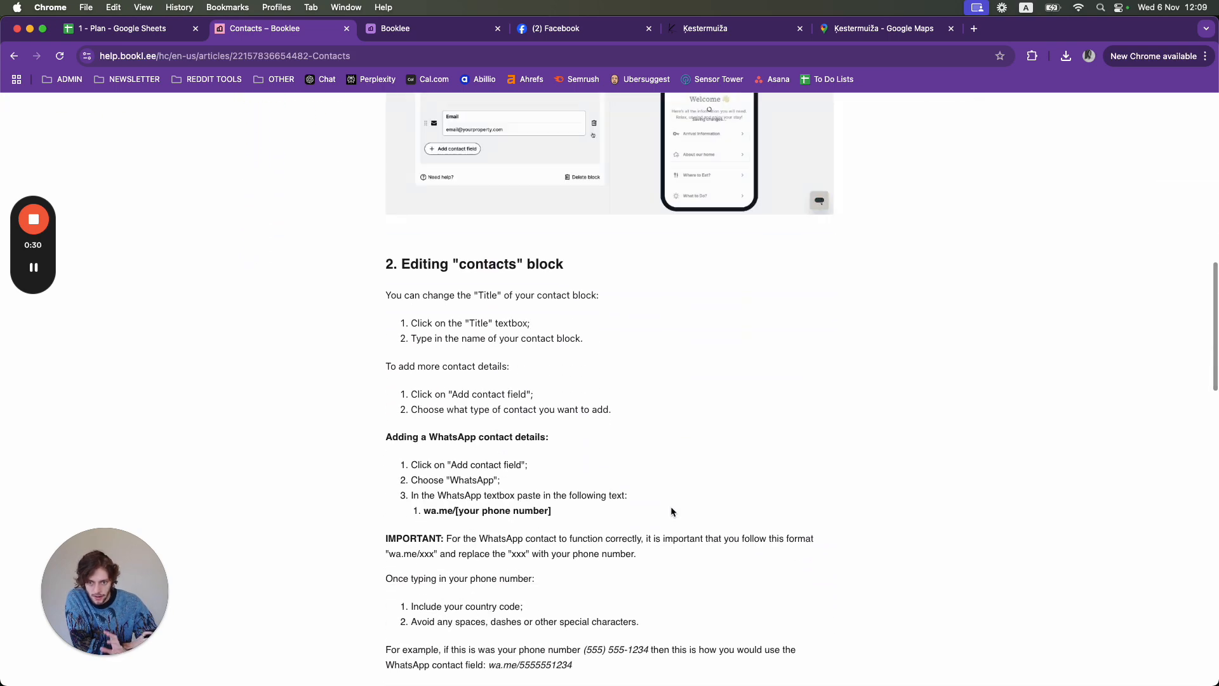
{"action": "scroll", "coordinate": [672, 511], "scroll_direction": "down", "scroll_amount": 3}
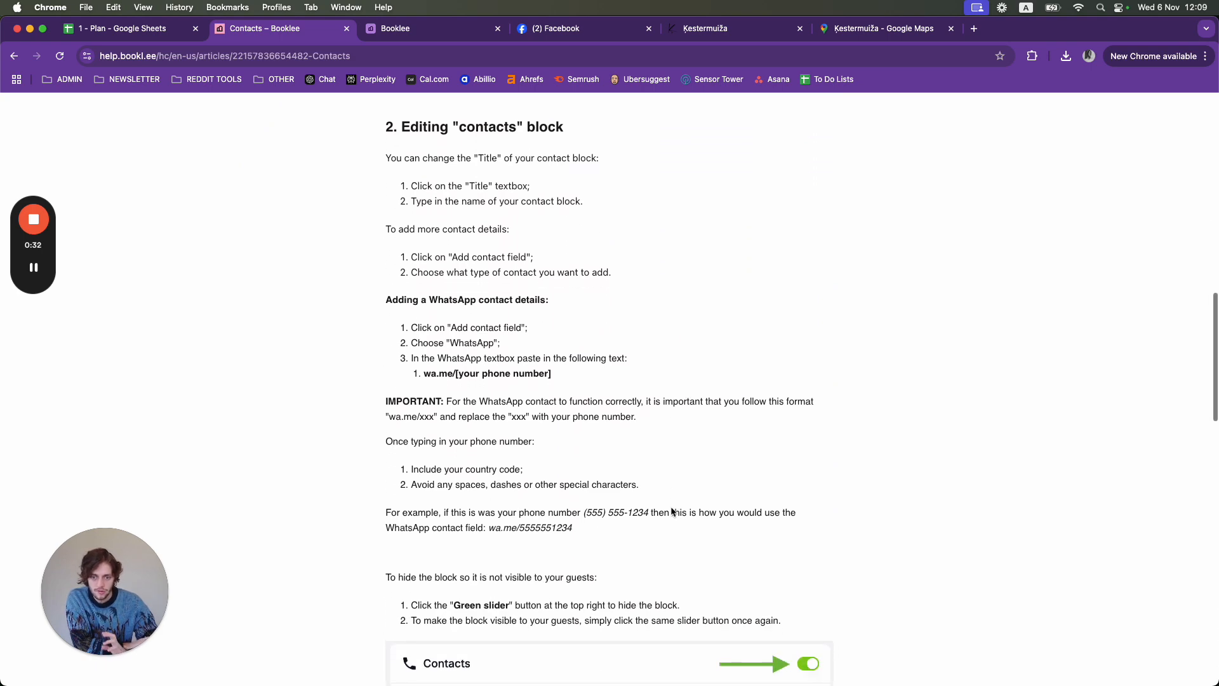
{"action": "scroll", "coordinate": [672, 512], "scroll_direction": "down", "scroll_amount": 2}
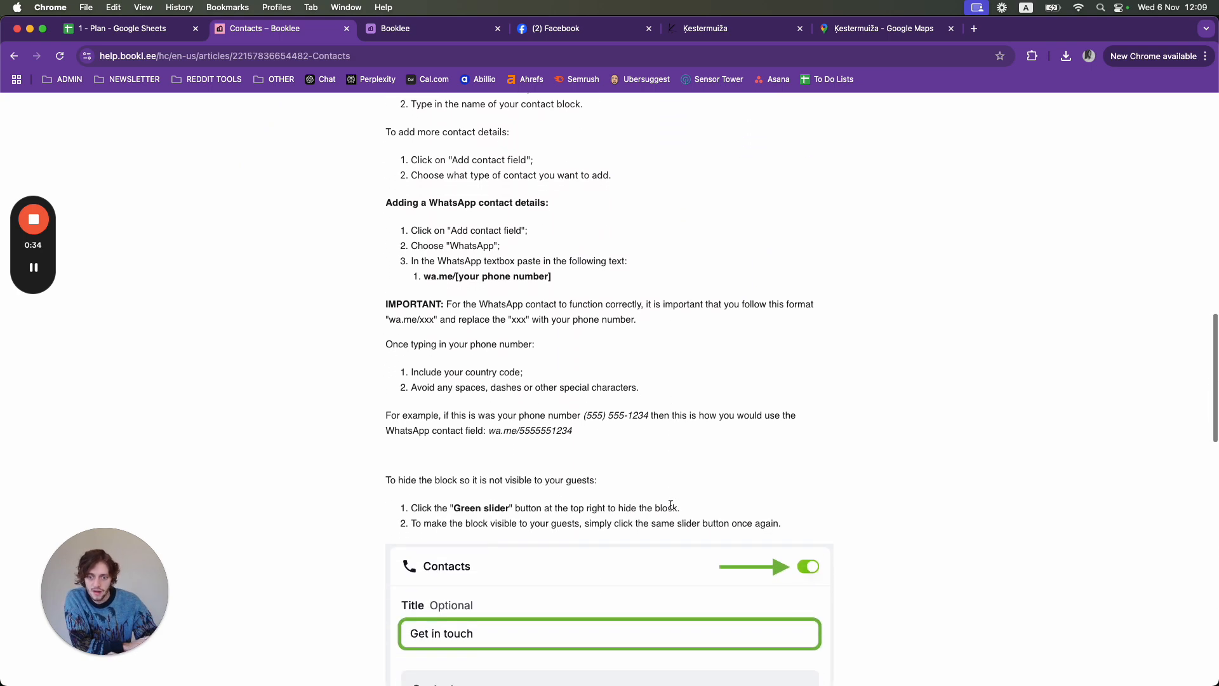
{"action": "scroll", "coordinate": [671, 508], "scroll_direction": "down", "scroll_amount": 9}
{"action": "scroll", "coordinate": [671, 508], "scroll_direction": "down", "scroll_amount": 1}
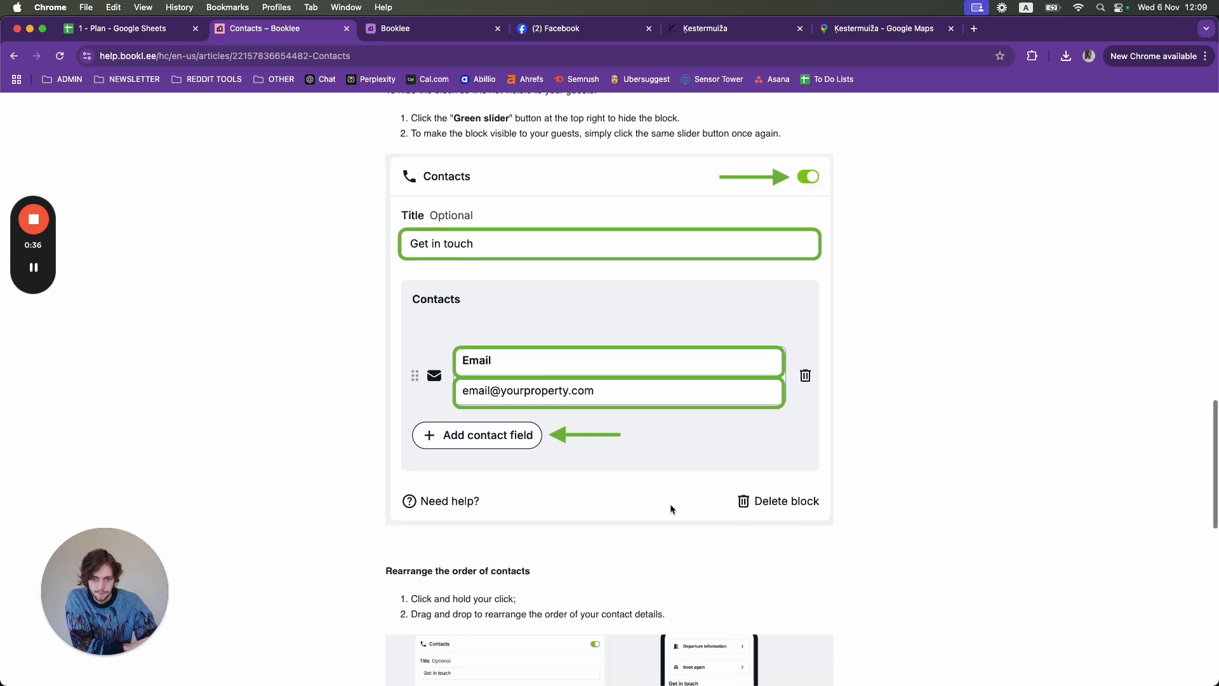
{"action": "scroll", "coordinate": [671, 508], "scroll_direction": "up", "scroll_amount": 20}
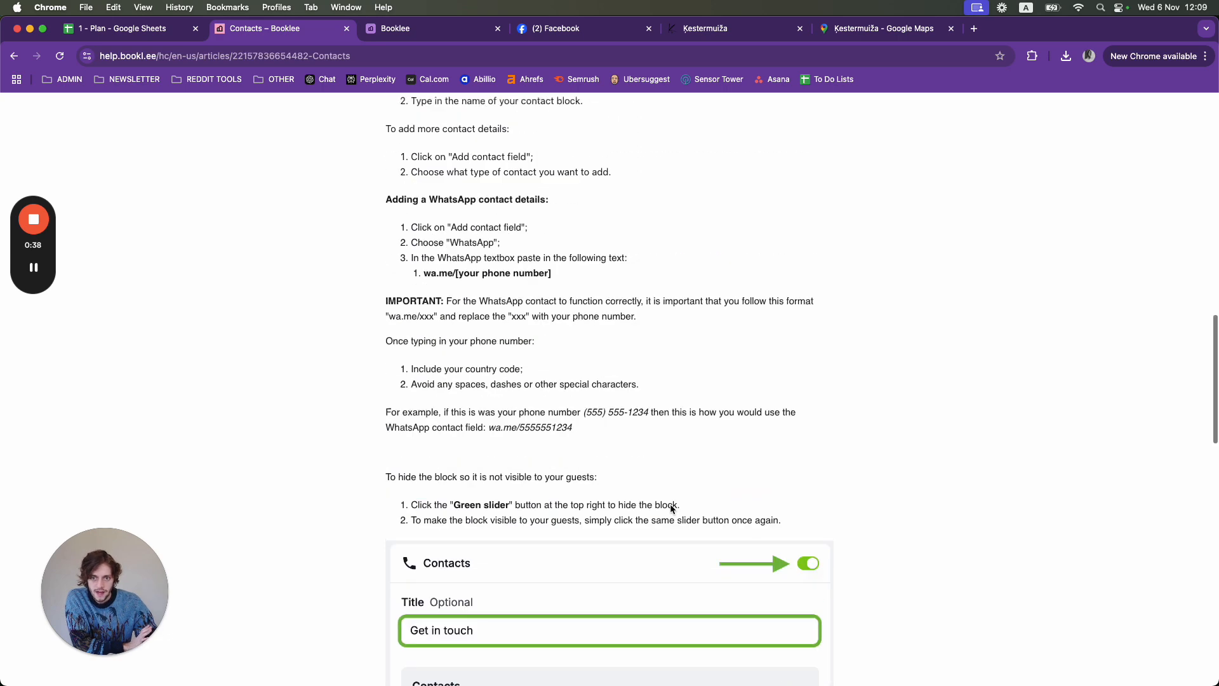
{"action": "scroll", "coordinate": [671, 508], "scroll_direction": "up", "scroll_amount": 1}
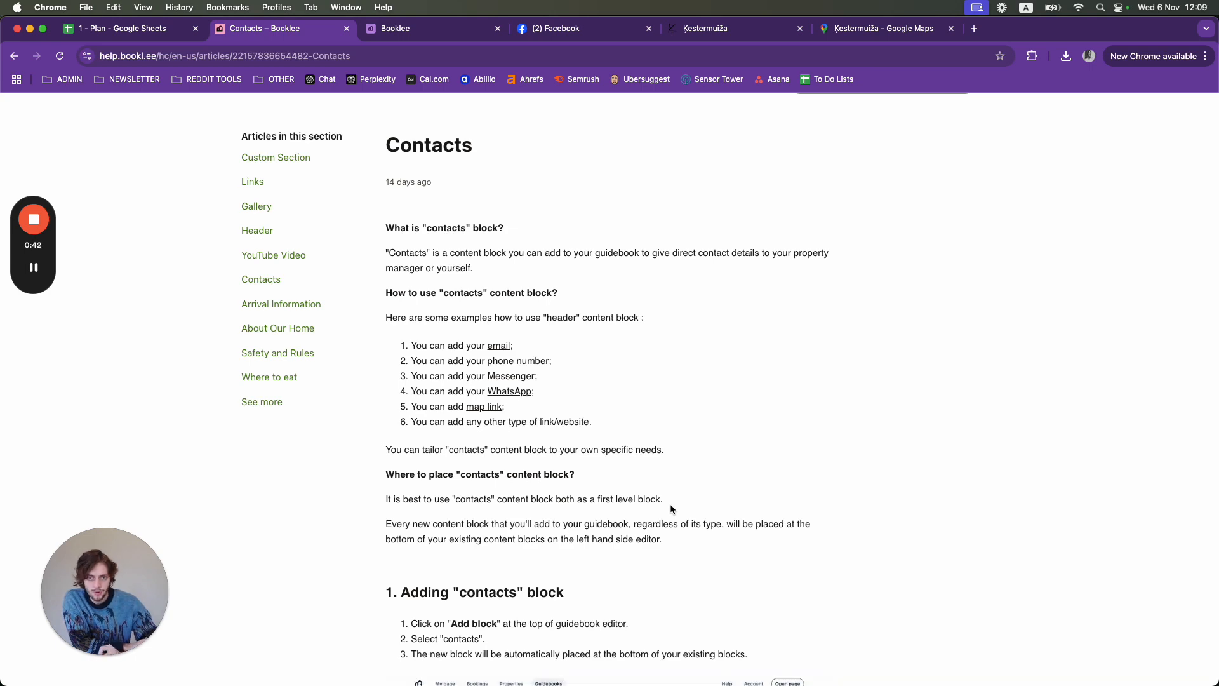
{"action": "scroll", "coordinate": [670, 506], "scroll_direction": "up", "scroll_amount": 1}
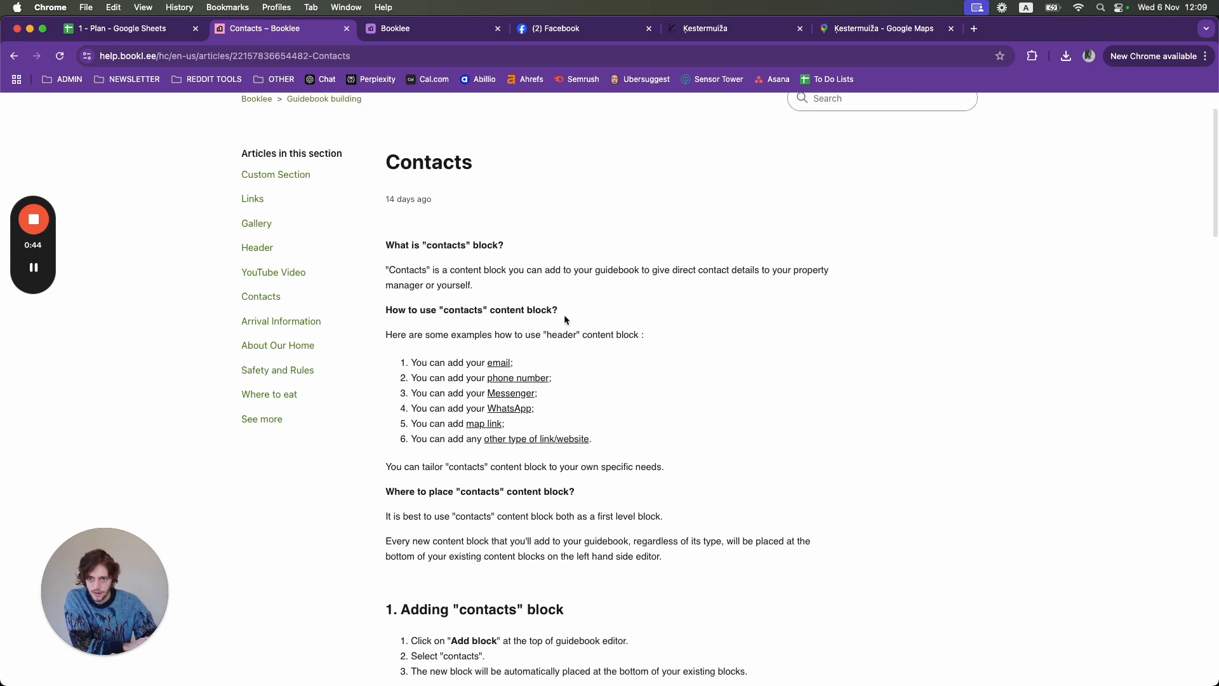
{"action": "left_click", "coordinate": [438, 29]}
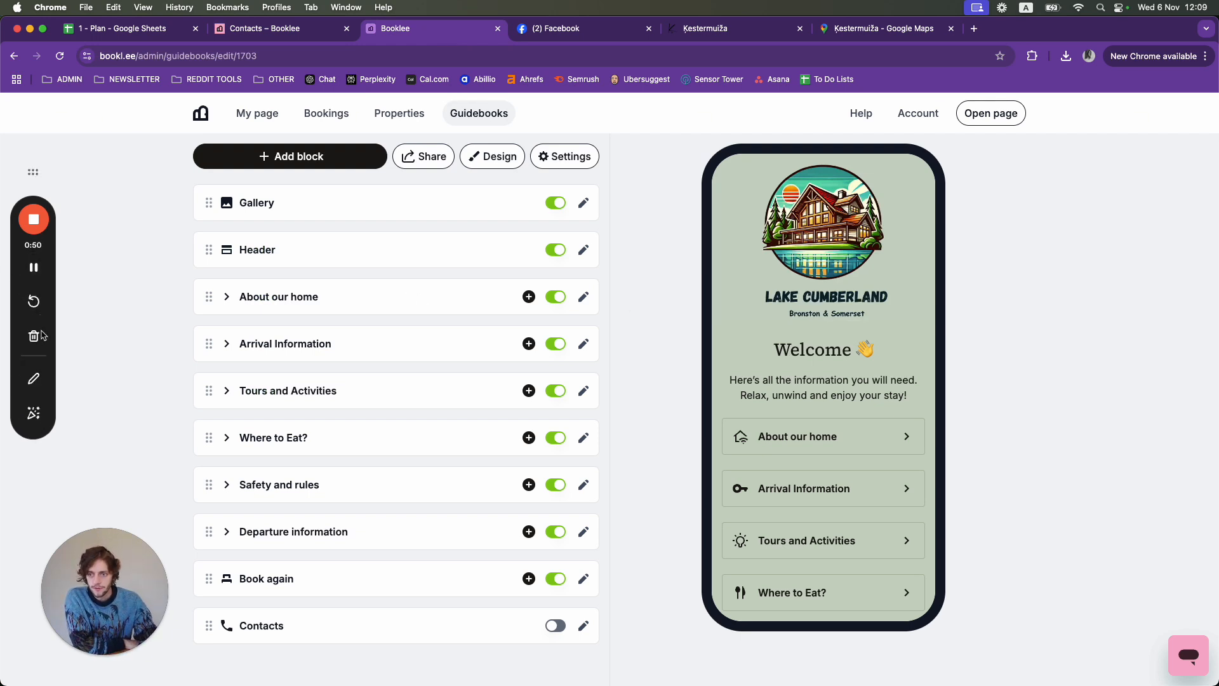
{"action": "left_click", "coordinate": [32, 376]}
{"action": "left_click_drag", "start_coordinate": [674, 464], "coordinate": [974, 436]}
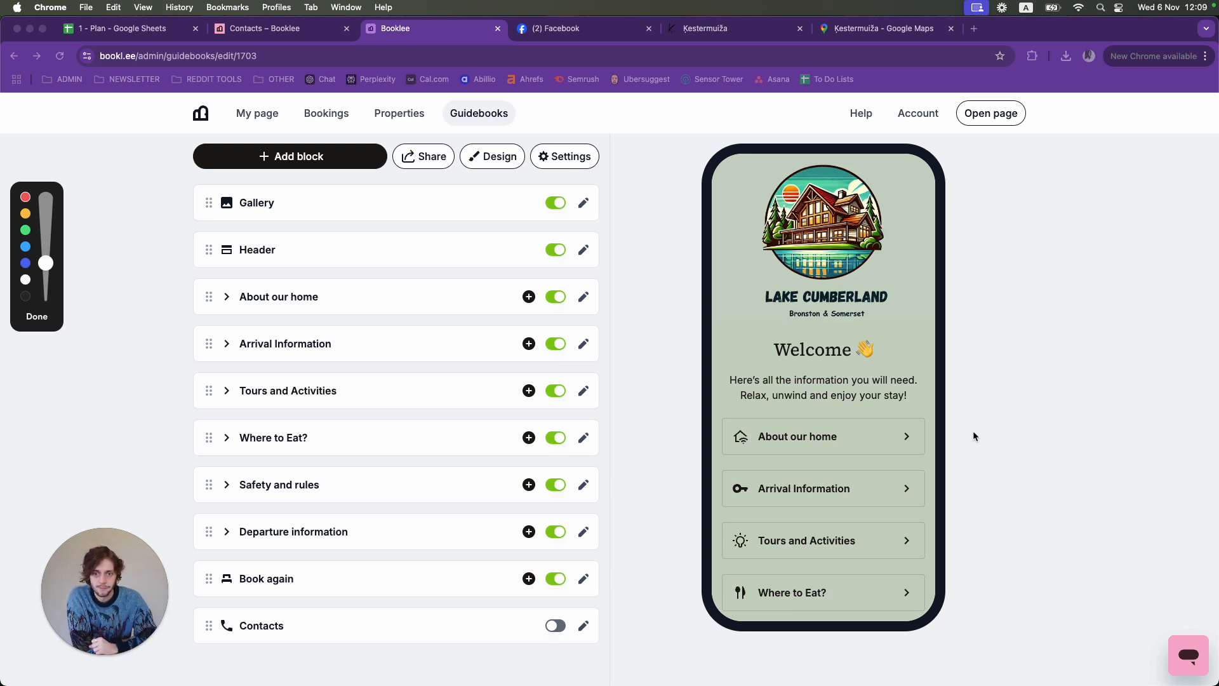
{"action": "mouse_move", "coordinate": [173, 445]}
{"action": "left_mouse_down"}
{"action": "mouse_move", "coordinate": [176, 290]}
{"action": "mouse_move", "coordinate": [292, 153]}
{"action": "mouse_move", "coordinate": [602, 381]}
{"action": "mouse_move", "coordinate": [591, 421]}
{"action": "left_mouse_up"}
{"action": "mouse_move", "coordinate": [174, 444]}
{"action": "left_mouse_down"}
{"action": "mouse_move", "coordinate": [181, 535]}
{"action": "mouse_move", "coordinate": [287, 650]}
{"action": "mouse_move", "coordinate": [581, 630]}
{"action": "mouse_move", "coordinate": [592, 443]}
{"action": "left_mouse_up"}
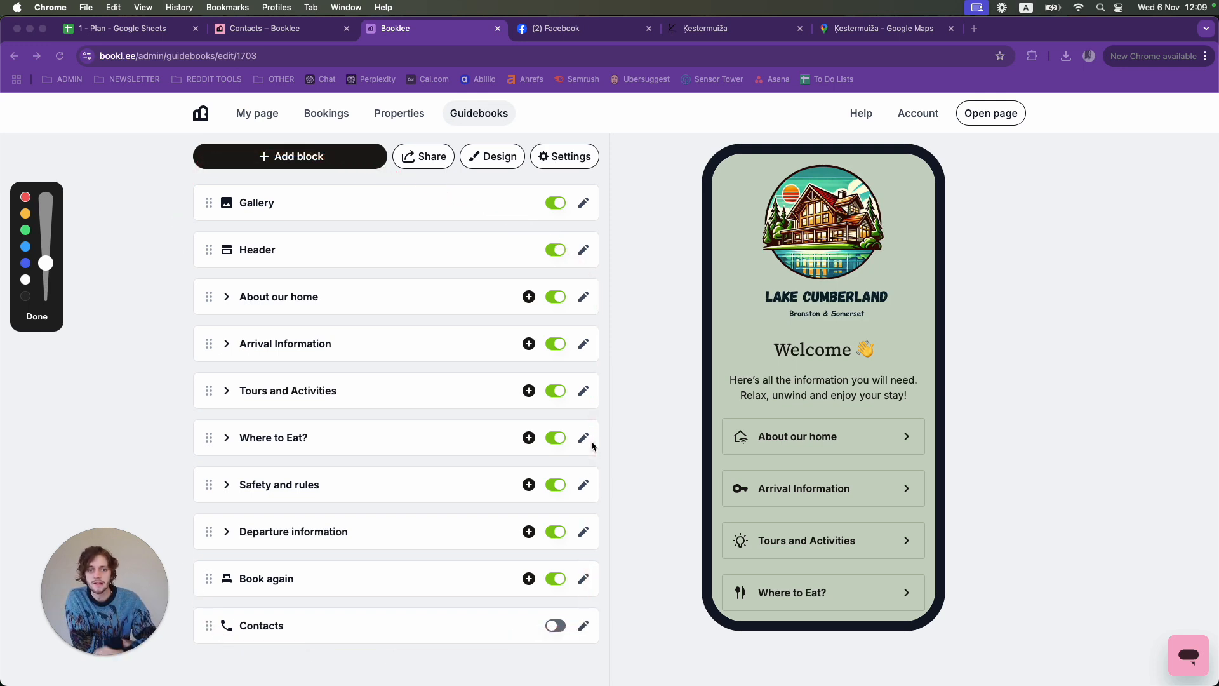
{"action": "left_click_drag", "start_coordinate": [702, 486], "coordinate": [700, 423]}
{"action": "mouse_move", "coordinate": [700, 379]}
{"action": "left_mouse_down"}
{"action": "mouse_move", "coordinate": [973, 379]}
{"action": "mouse_move", "coordinate": [951, 576]}
{"action": "left_mouse_up"}
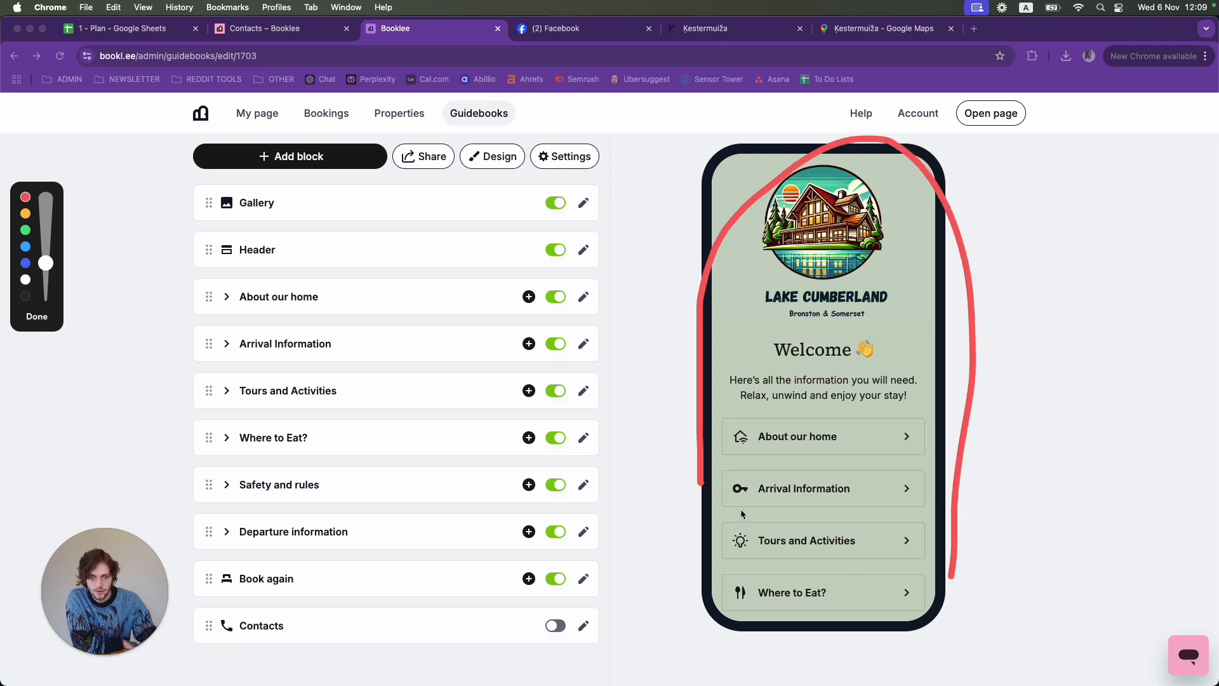
{"action": "mouse_move", "coordinate": [699, 473]}
{"action": "left_mouse_down"}
{"action": "mouse_move", "coordinate": [712, 576]}
{"action": "mouse_move", "coordinate": [972, 554]}
{"action": "left_mouse_up"}
{"action": "left_click", "coordinate": [37, 317]}
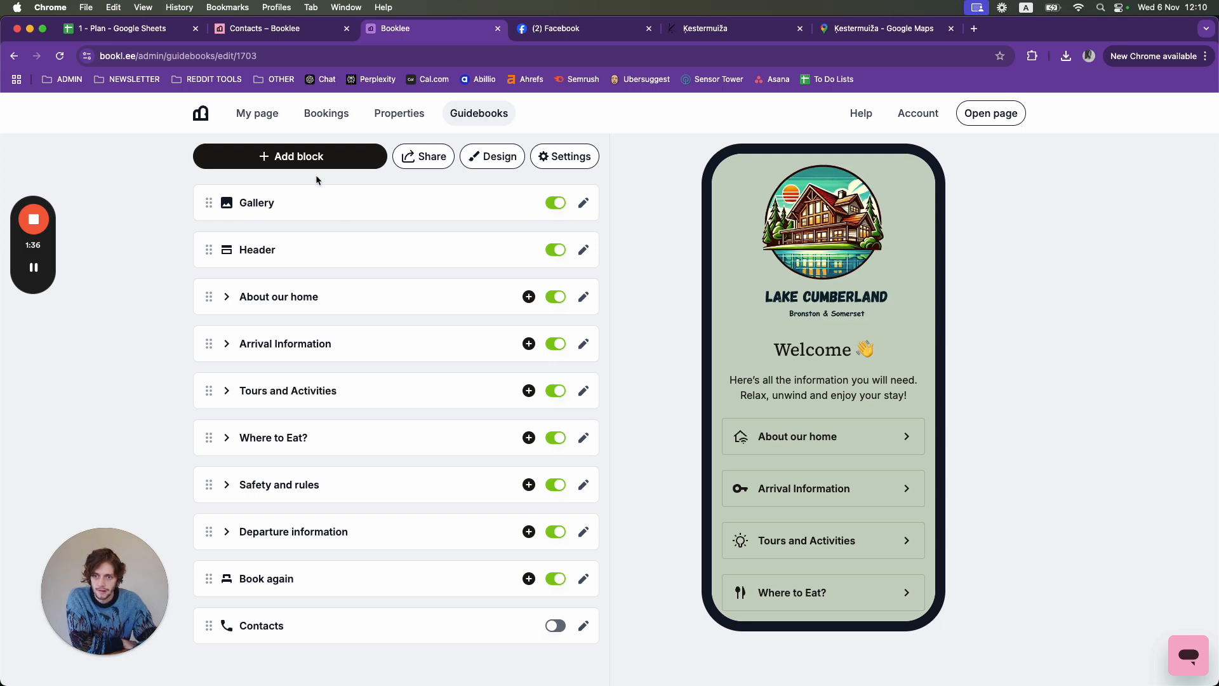
- Add a Contacts block to the end of the guidebook and return to the block list
{"action": "left_click", "coordinate": [287, 159]}
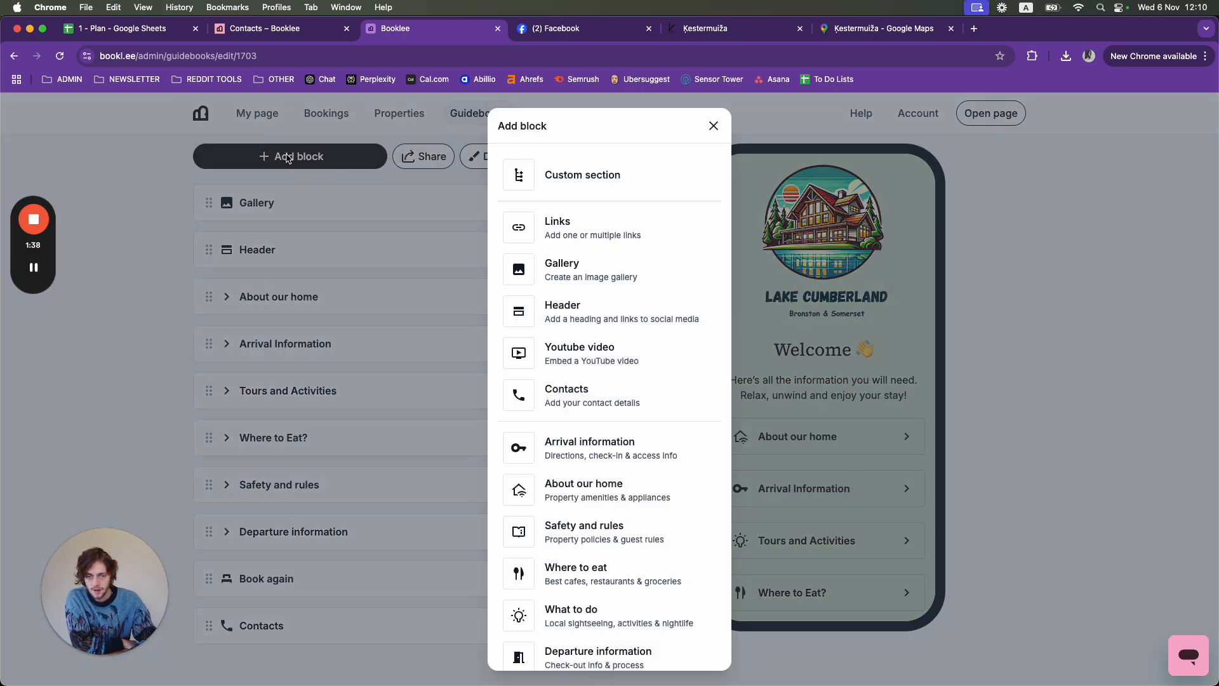
{"action": "scroll", "coordinate": [620, 466], "scroll_direction": "down", "scroll_amount": 2}
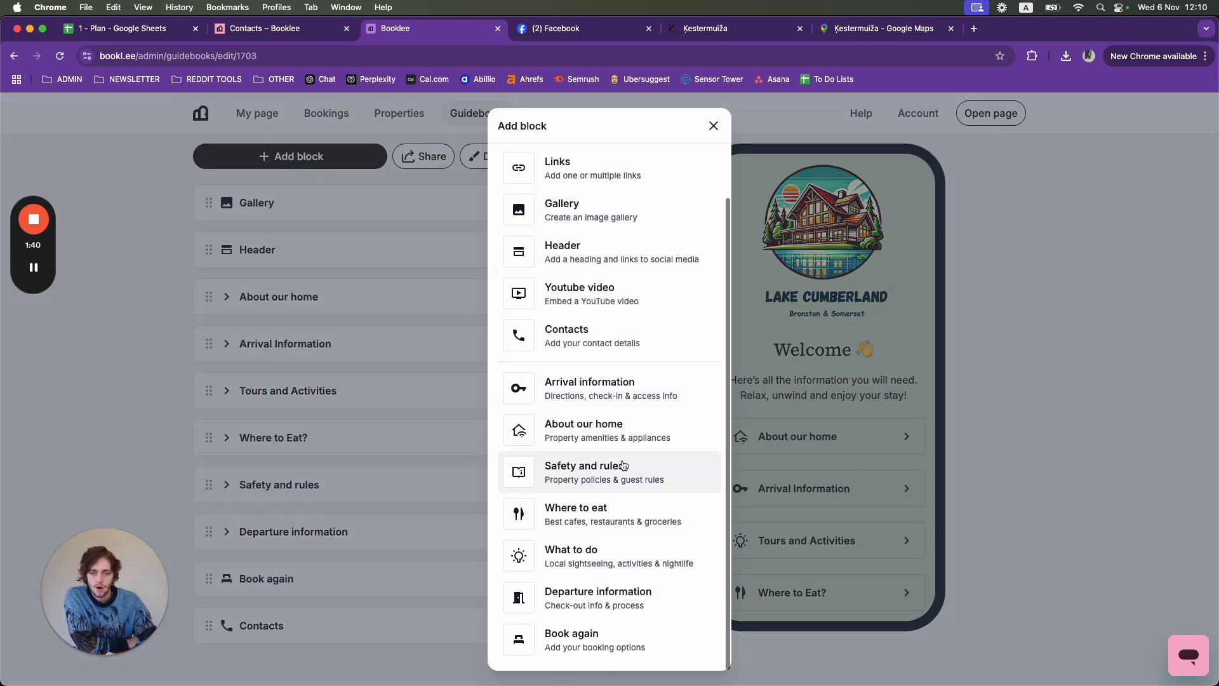
{"action": "scroll", "coordinate": [624, 466], "scroll_direction": "up", "scroll_amount": 2}
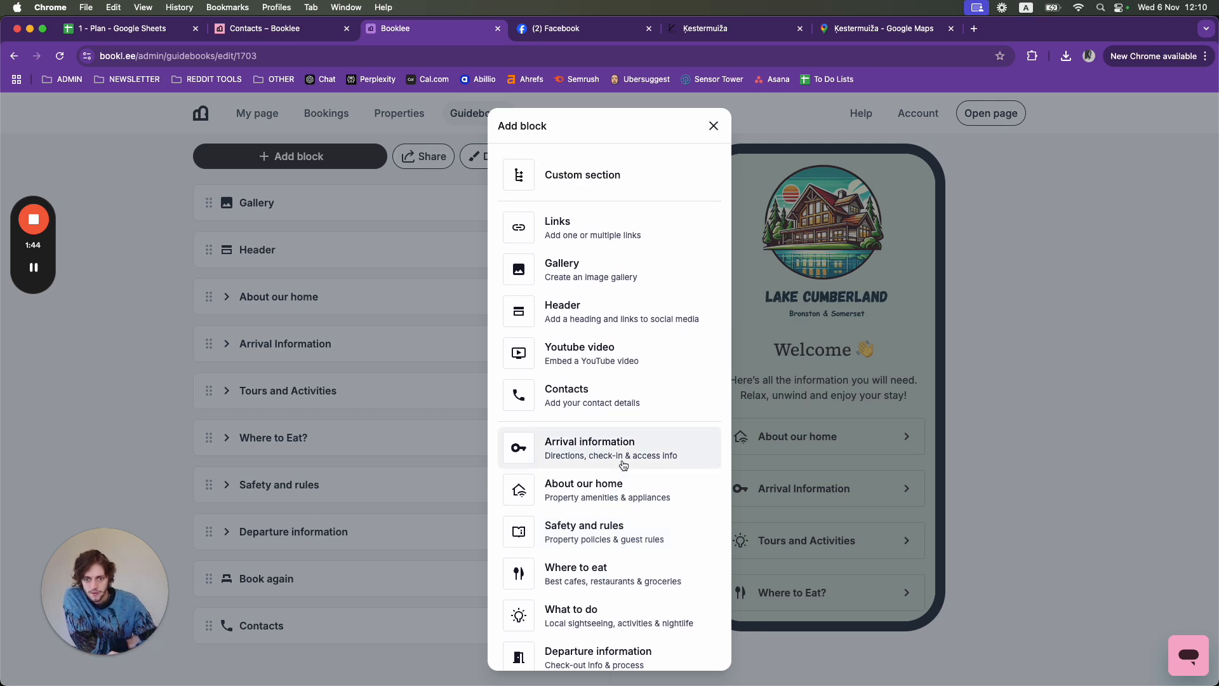
{"action": "left_click", "coordinate": [606, 405]}
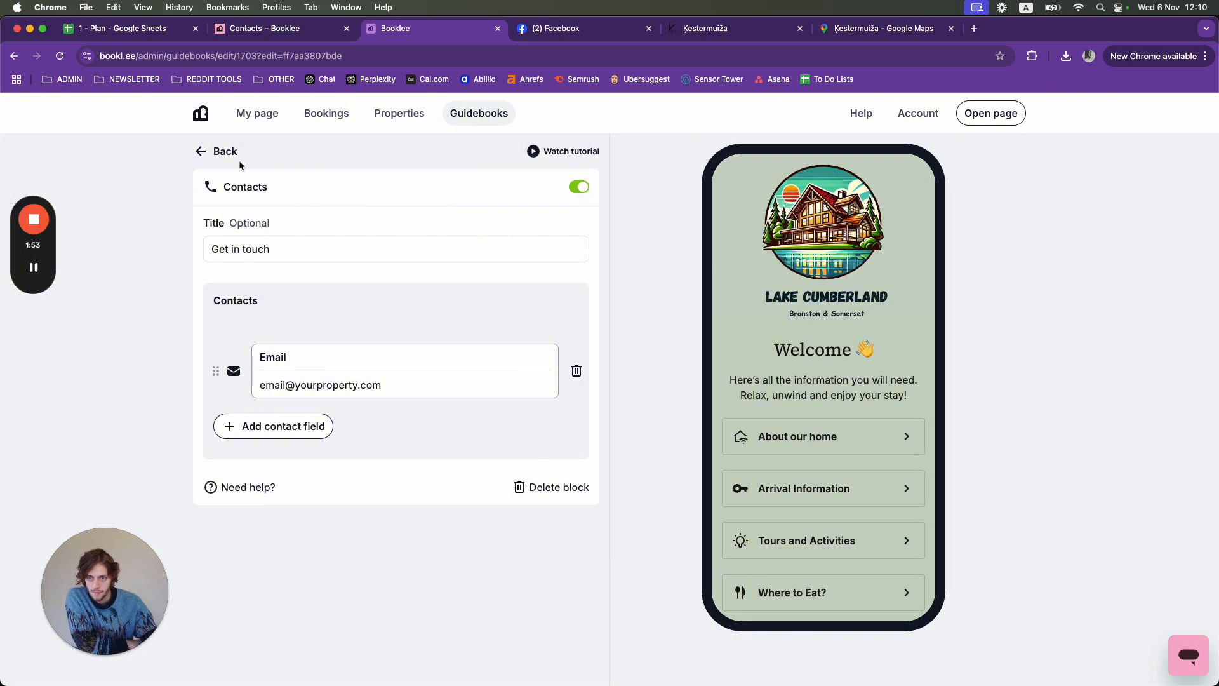
{"action": "left_click", "coordinate": [219, 151]}
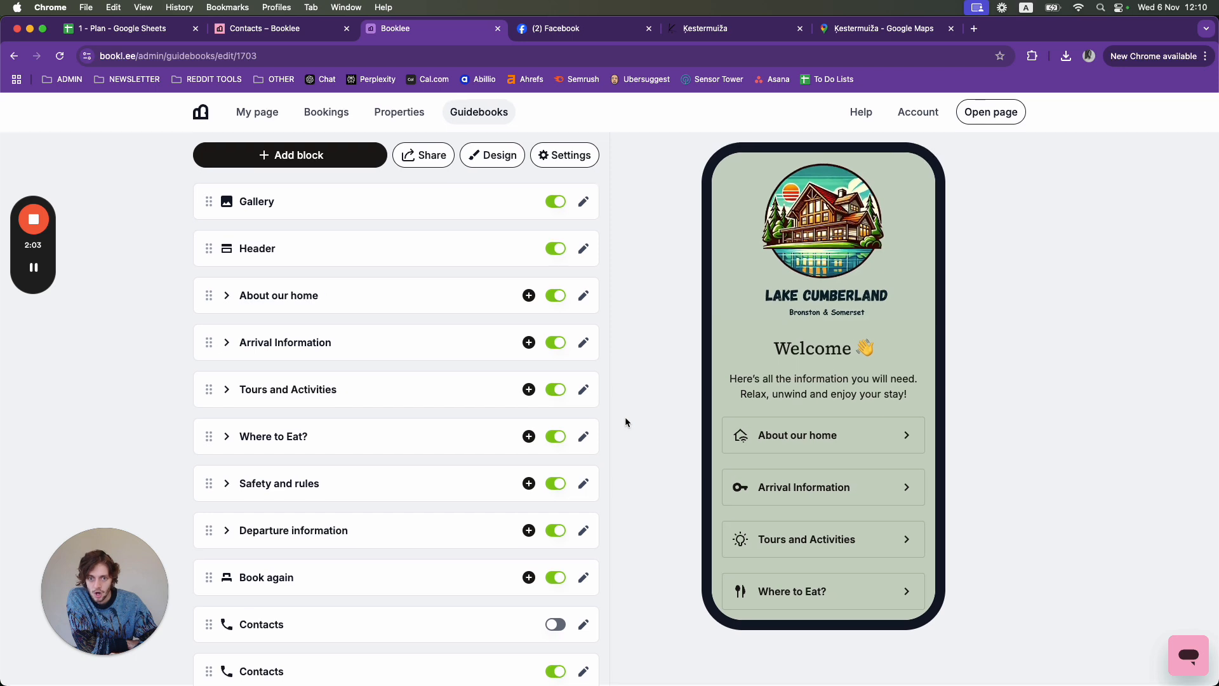
{"action": "scroll", "coordinate": [527, 486], "scroll_direction": "down", "scroll_amount": 2}
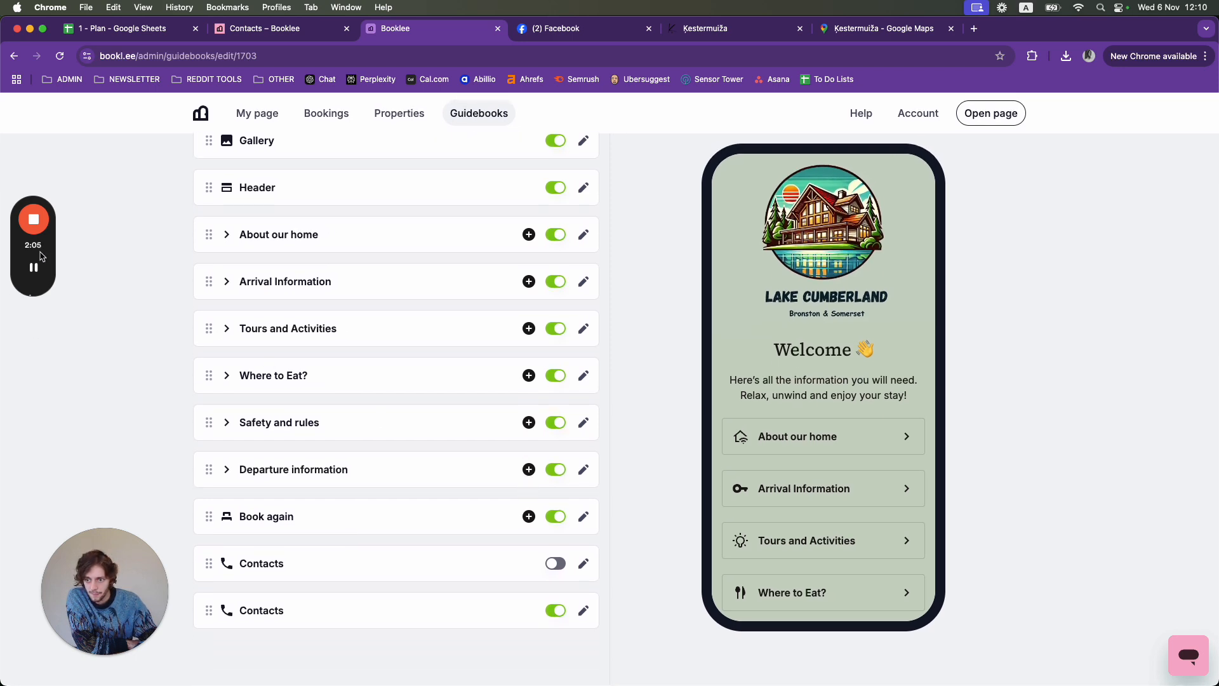
{"action": "mouse_move", "coordinate": [37, 270]}
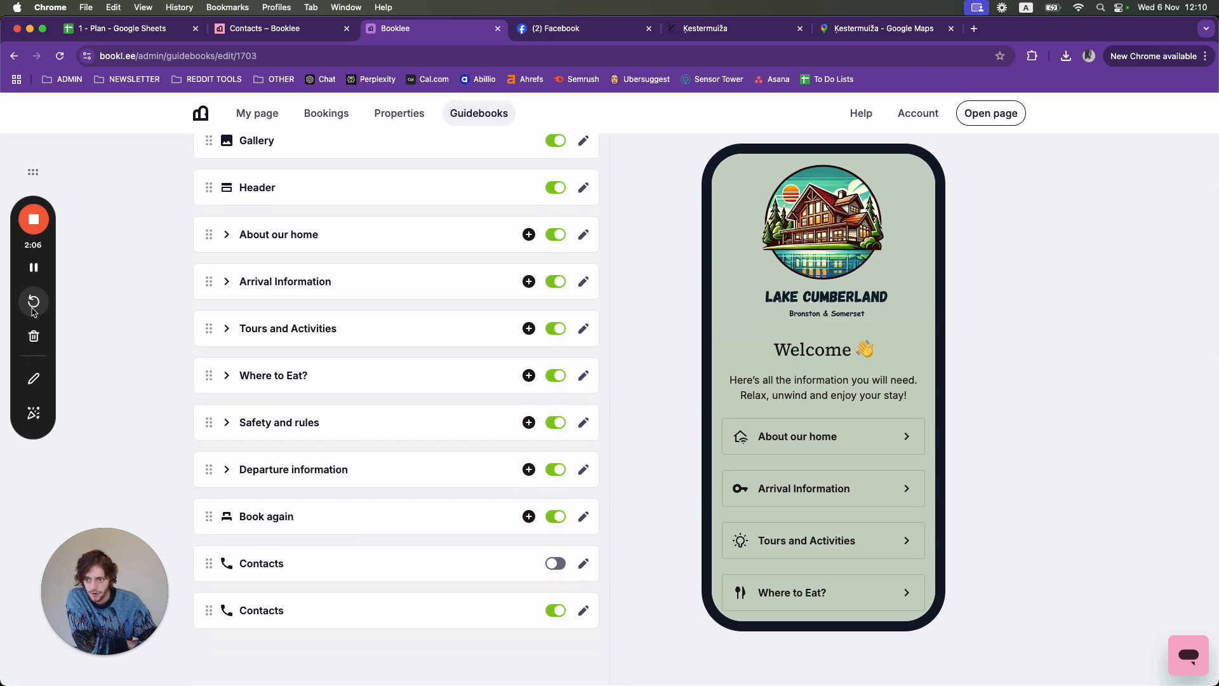
{"action": "left_click", "coordinate": [36, 379]}
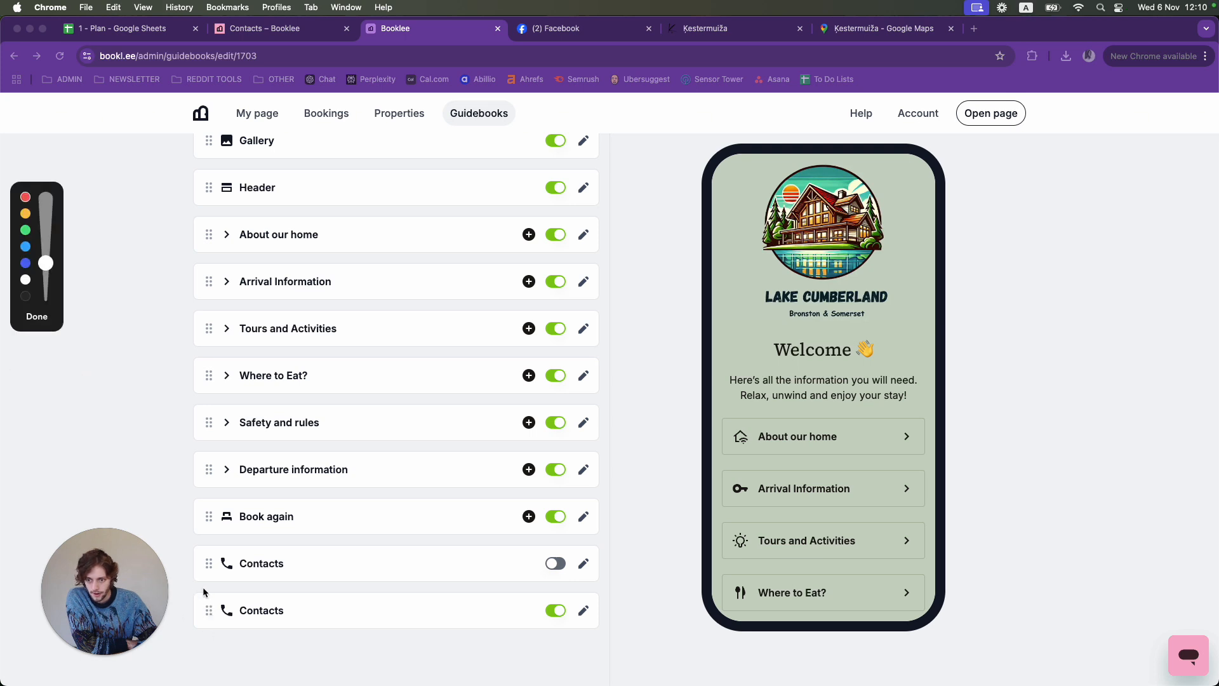
{"action": "mouse_move", "coordinate": [205, 587]}
{"action": "left_mouse_down"}
{"action": "mouse_move", "coordinate": [184, 590]}
{"action": "mouse_move", "coordinate": [183, 645]}
{"action": "left_mouse_up"}
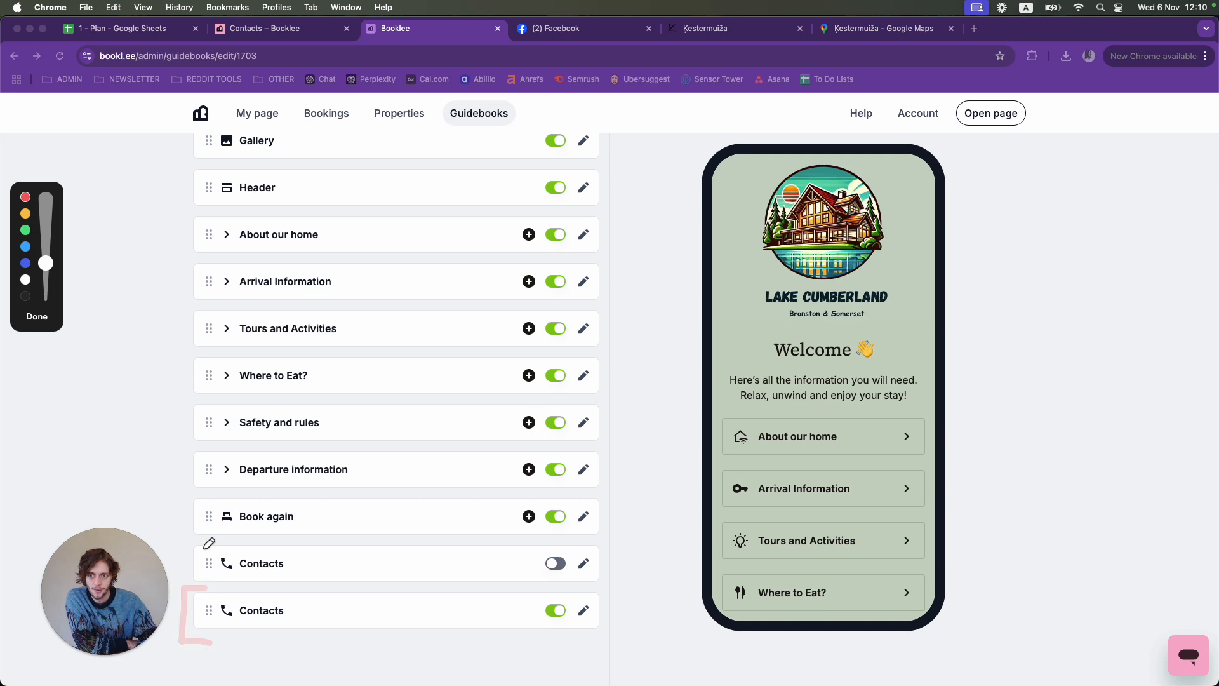
{"action": "mouse_move", "coordinate": [216, 586]}
{"action": "left_mouse_down"}
{"action": "mouse_move", "coordinate": [185, 587]}
{"action": "mouse_move", "coordinate": [186, 653]}
{"action": "mouse_move", "coordinate": [207, 646]}
{"action": "left_mouse_up"}
{"action": "left_click_drag", "start_coordinate": [175, 135], "coordinate": [180, 520]}
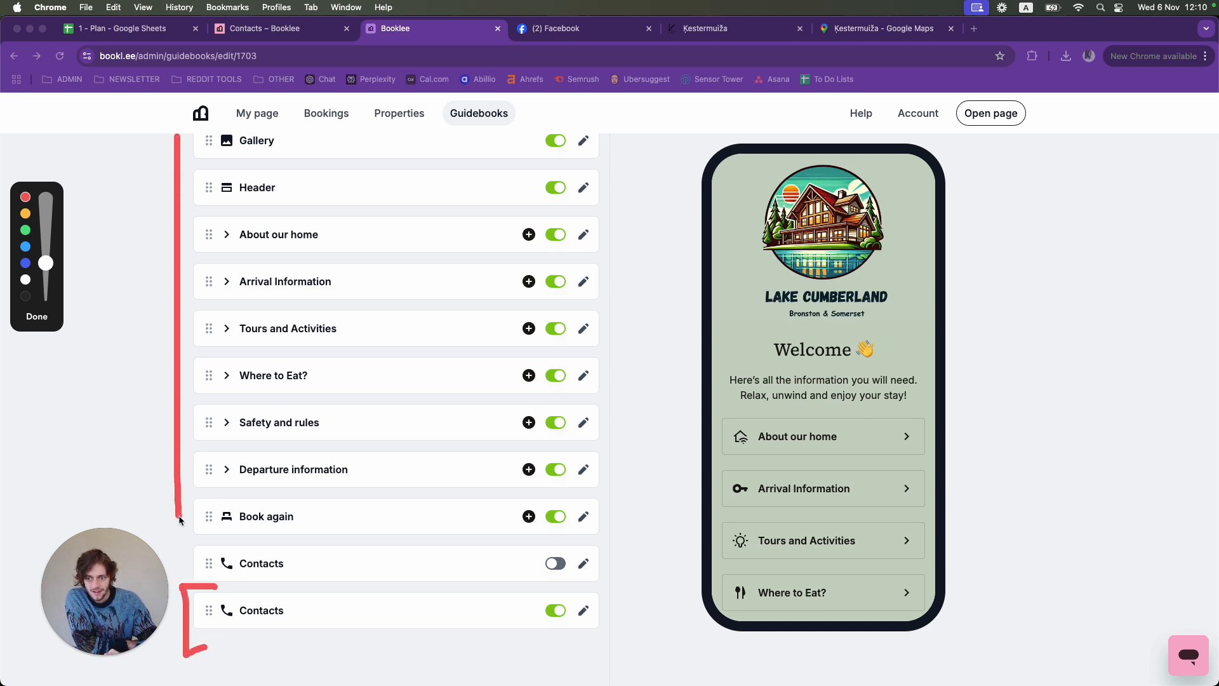
{"action": "left_click_drag", "start_coordinate": [181, 579], "coordinate": [205, 578]}
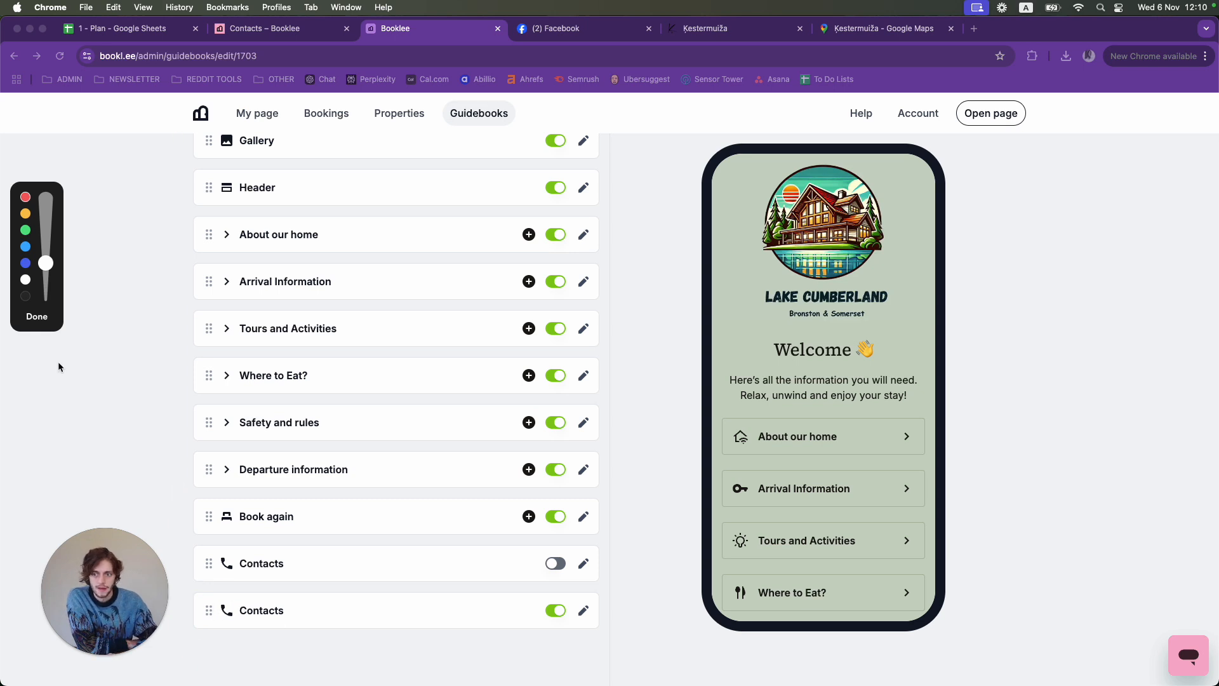
{"action": "left_click", "coordinate": [38, 319]}
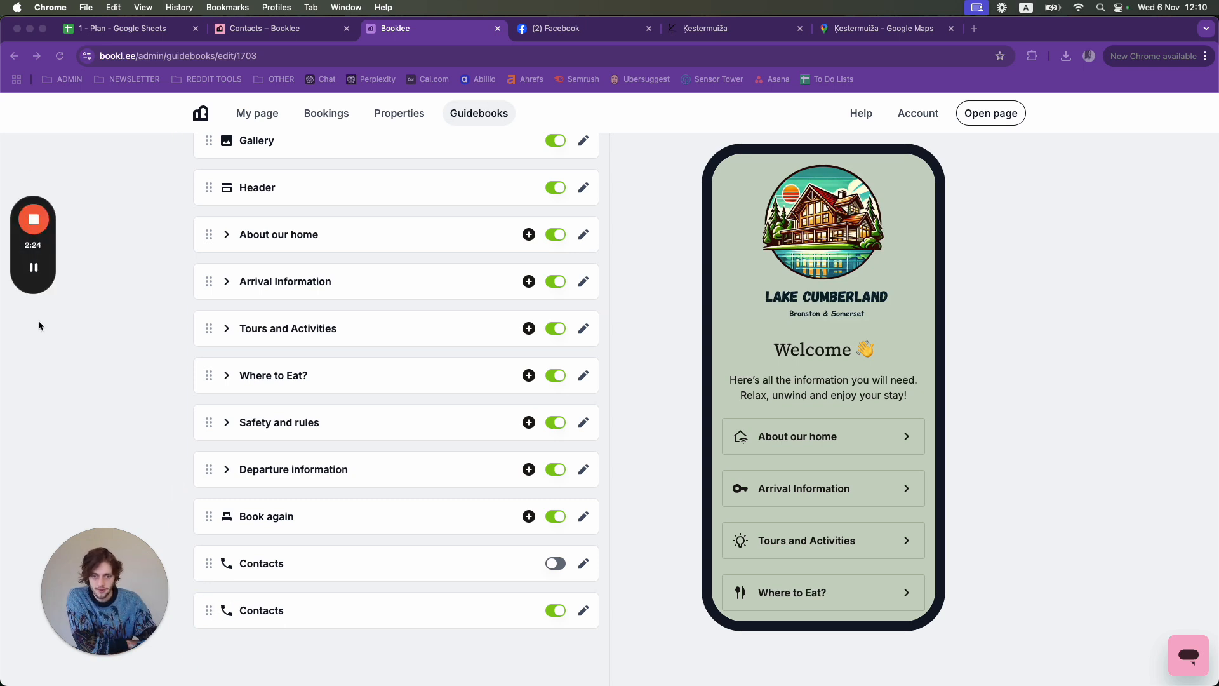
- Open the enabled 'Get in touch' Contacts block for editing
{"action": "scroll", "coordinate": [868, 465], "scroll_direction": "down", "scroll_amount": 6}
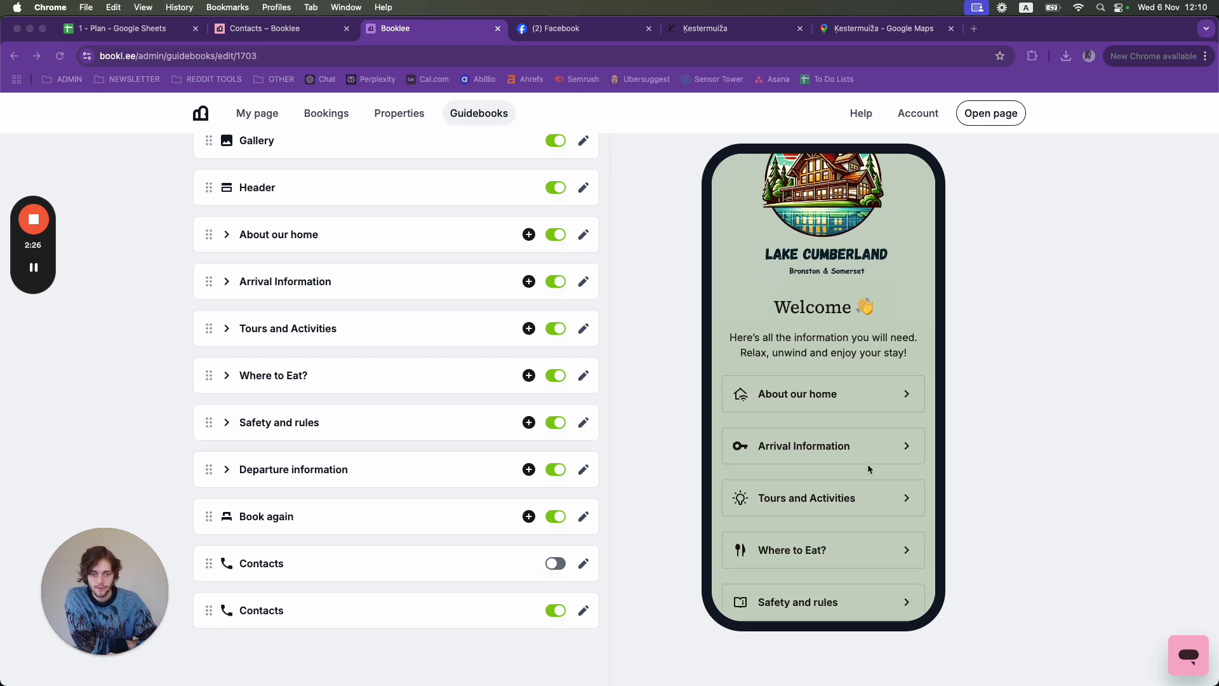
{"action": "scroll", "coordinate": [869, 469], "scroll_direction": "down", "scroll_amount": 1}
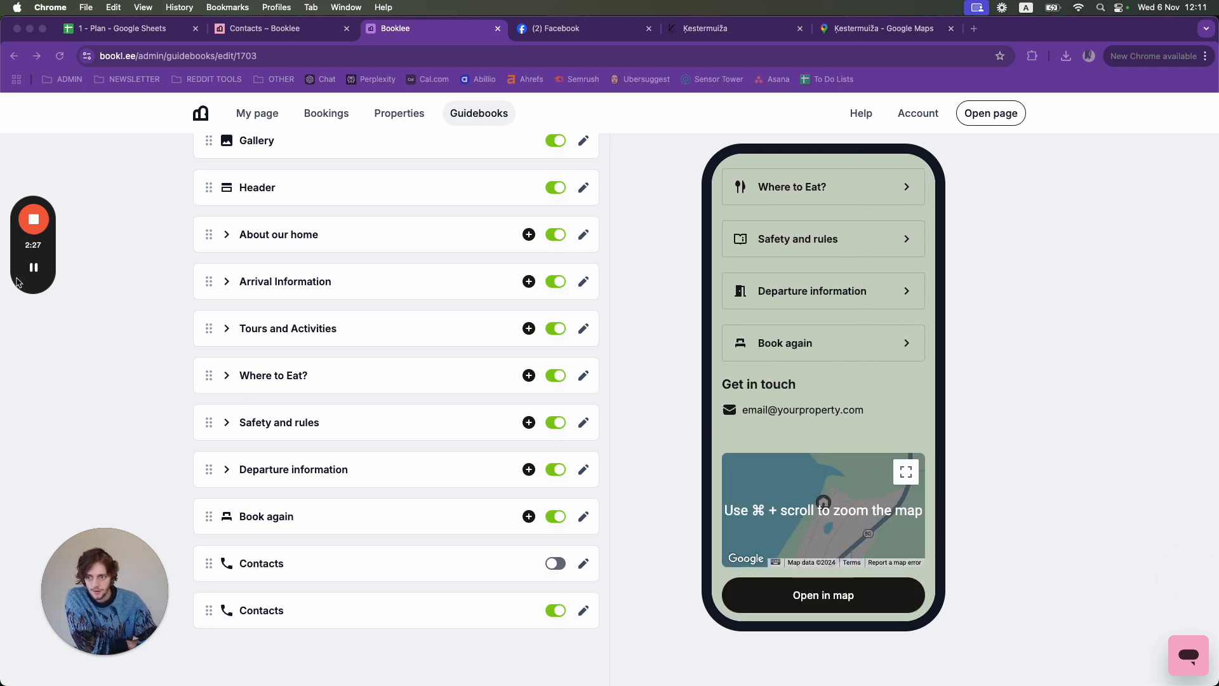
{"action": "left_click", "coordinate": [34, 379]}
{"action": "mouse_move", "coordinate": [712, 370]}
{"action": "left_mouse_down"}
{"action": "mouse_move", "coordinate": [712, 425]}
{"action": "mouse_move", "coordinate": [935, 424]}
{"action": "left_mouse_up"}
{"action": "left_click_drag", "start_coordinate": [713, 370], "coordinate": [923, 373]}
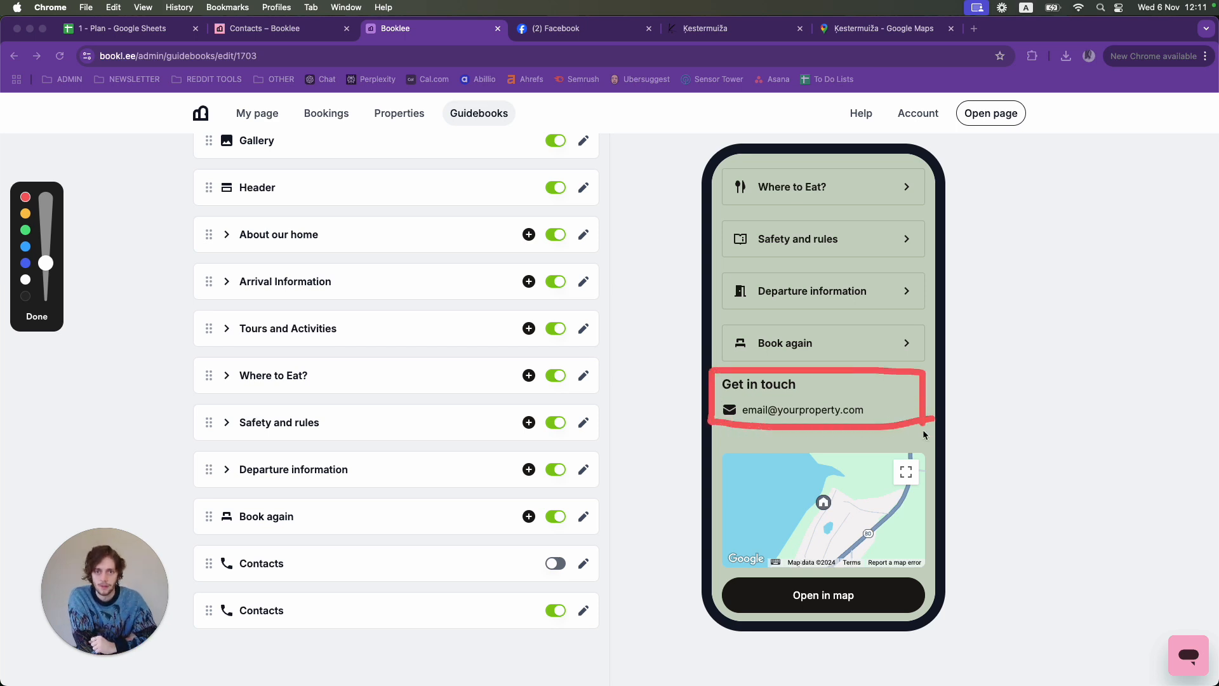
{"action": "left_click", "coordinate": [37, 316]}
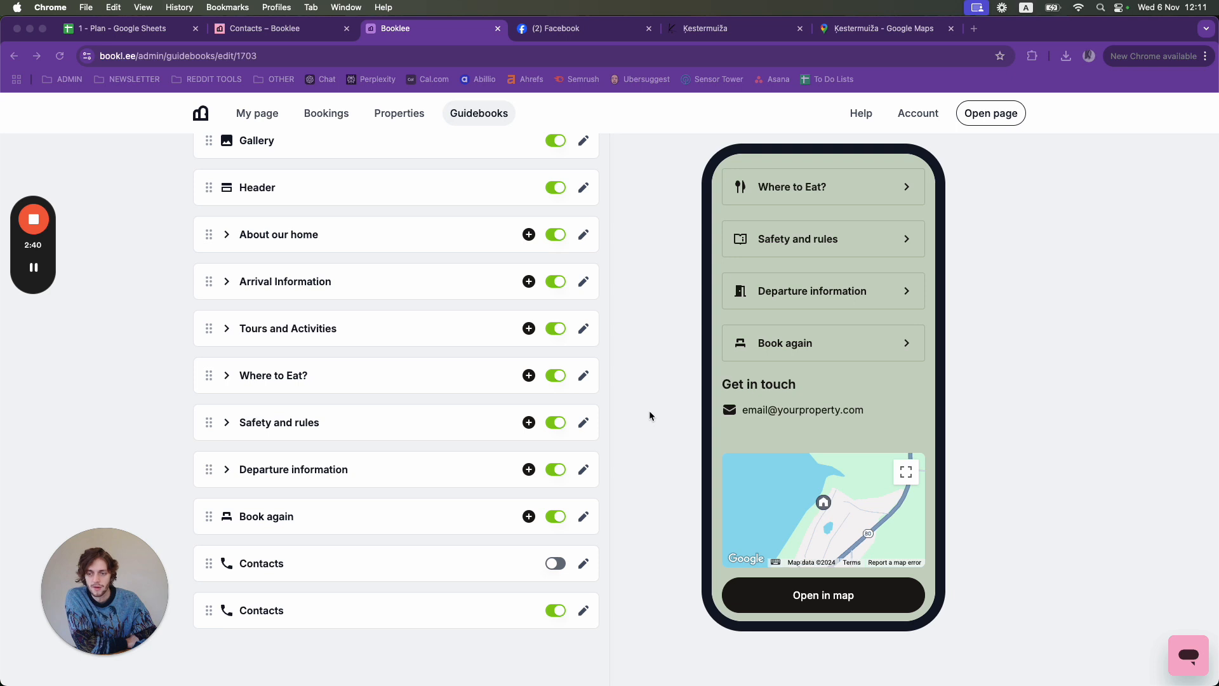
{"action": "left_click", "coordinate": [258, 610]}
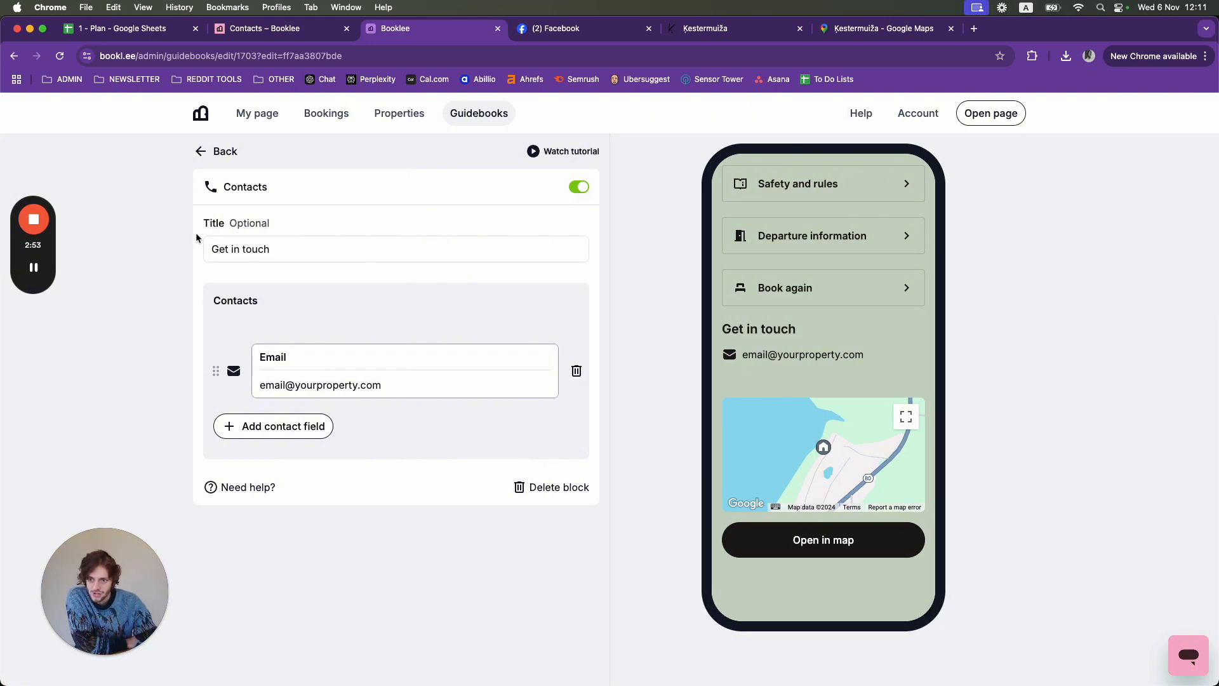
- Change the block title from 'Get in touch' to 'Contacts'
{"action": "mouse_move", "coordinate": [218, 216]}
{"action": "left_mouse_down"}
{"action": "mouse_move", "coordinate": [193, 318]}
{"action": "mouse_move", "coordinate": [196, 454]}
{"action": "mouse_move", "coordinate": [243, 466]}
{"action": "left_mouse_up"}
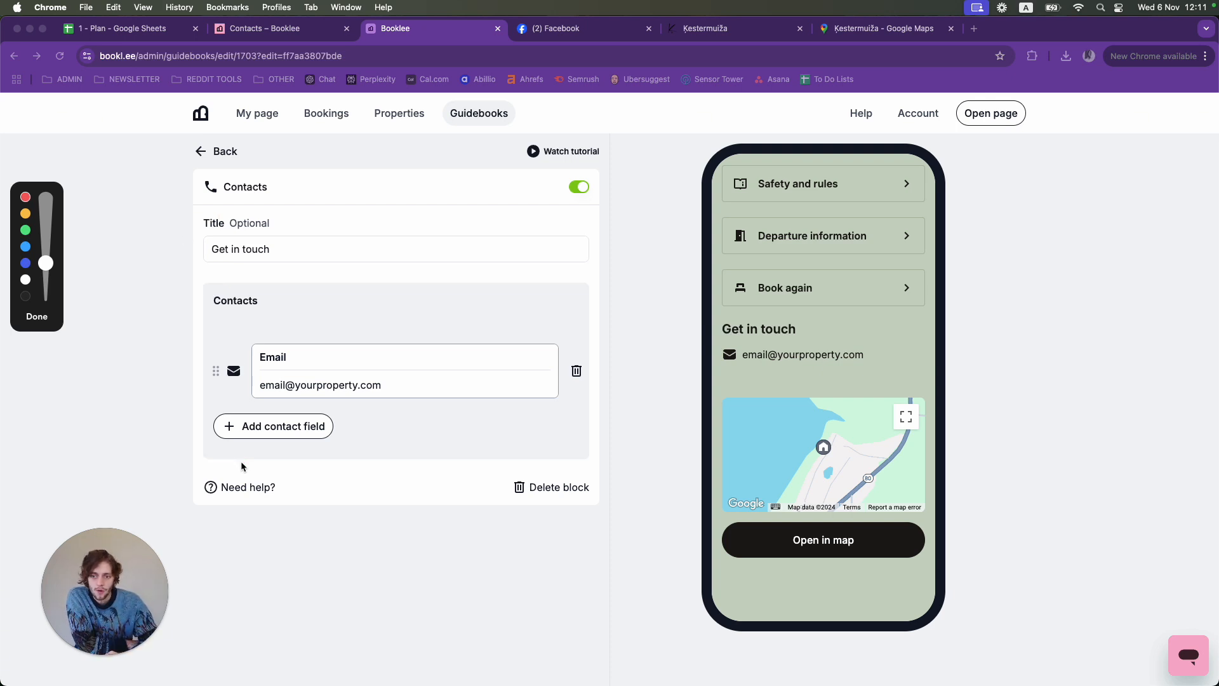
{"action": "left_click", "coordinate": [37, 317]}
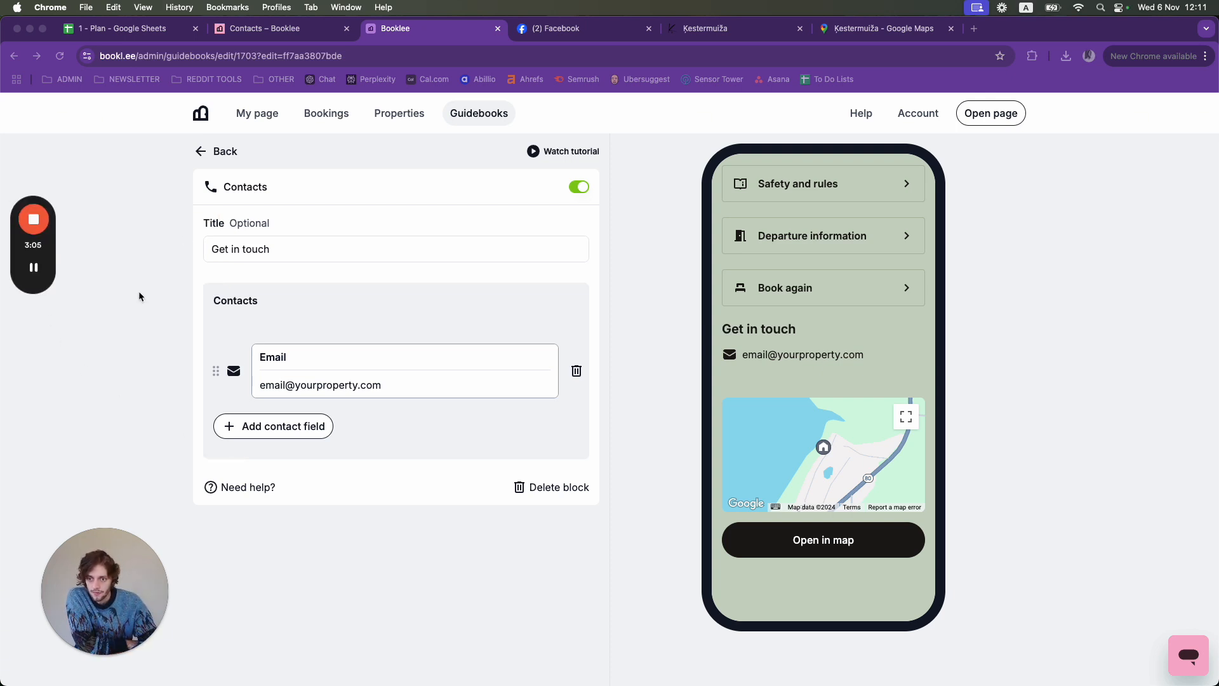
{"action": "left_click", "coordinate": [290, 250]}
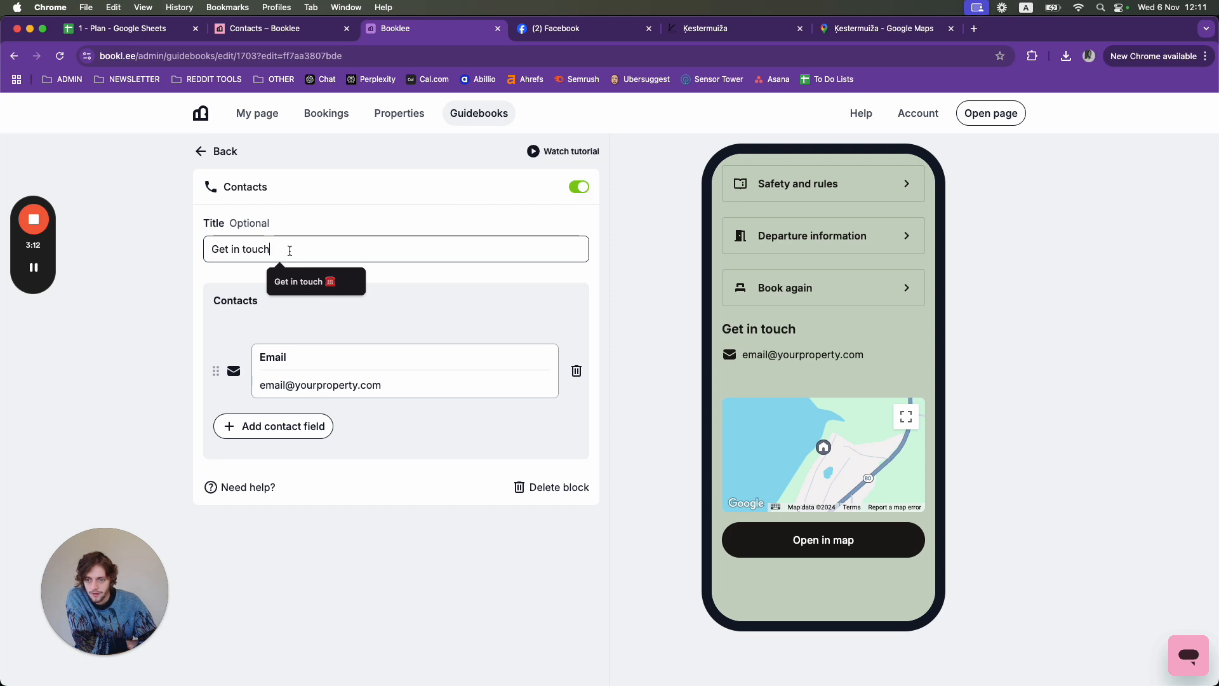
{"action": "left_click_drag", "start_coordinate": [302, 248], "coordinate": [210, 247]}
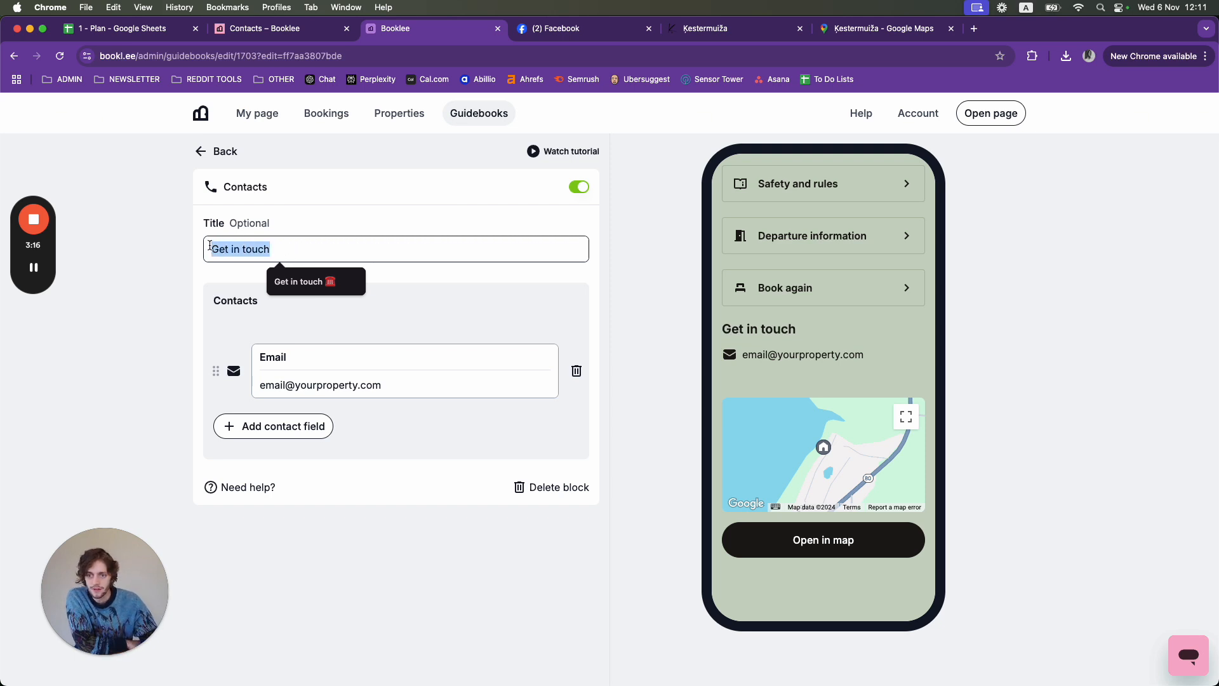
{"action": "key", "text": "BackSpace"}
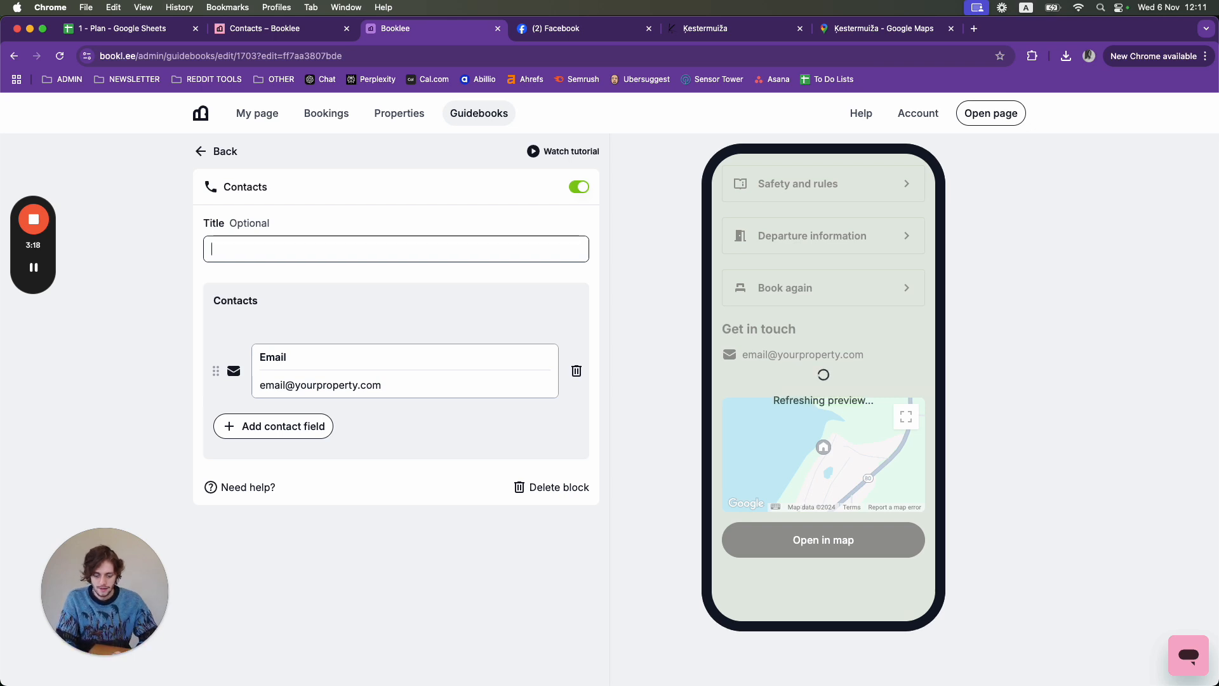
{"action": "type", "text": "Contacts"}
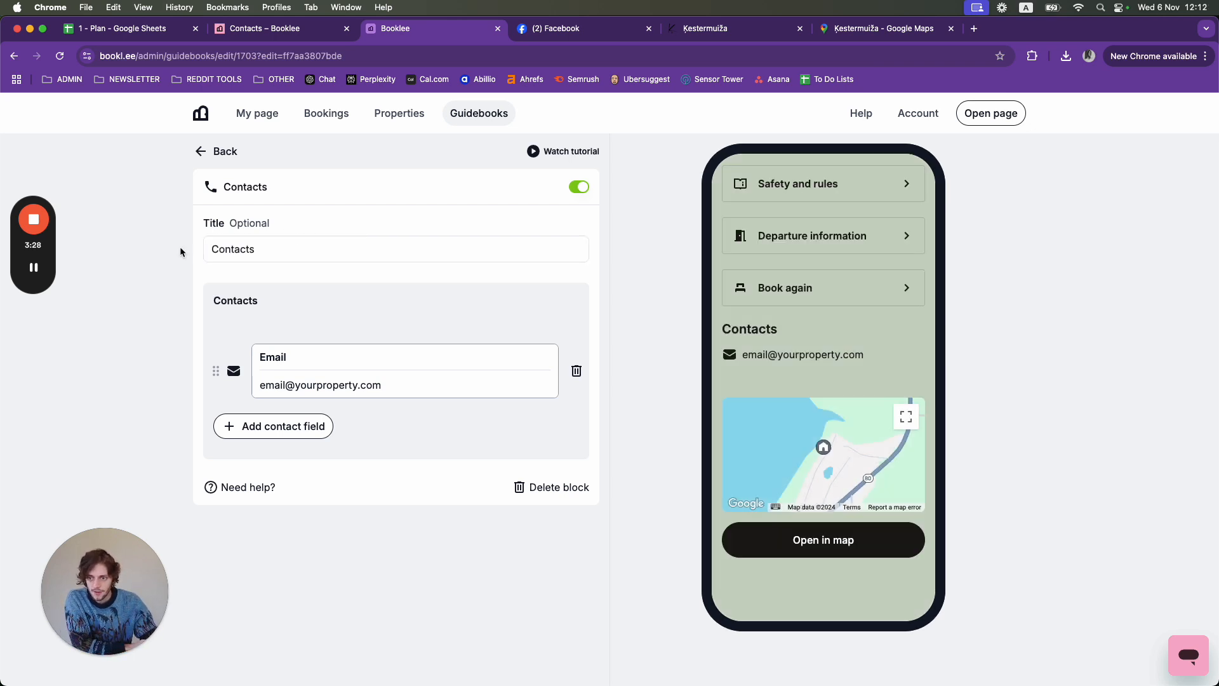
- Check the Contacts heading in the preview and select the placeholder email address
{"action": "mouse_move", "coordinate": [38, 273]}
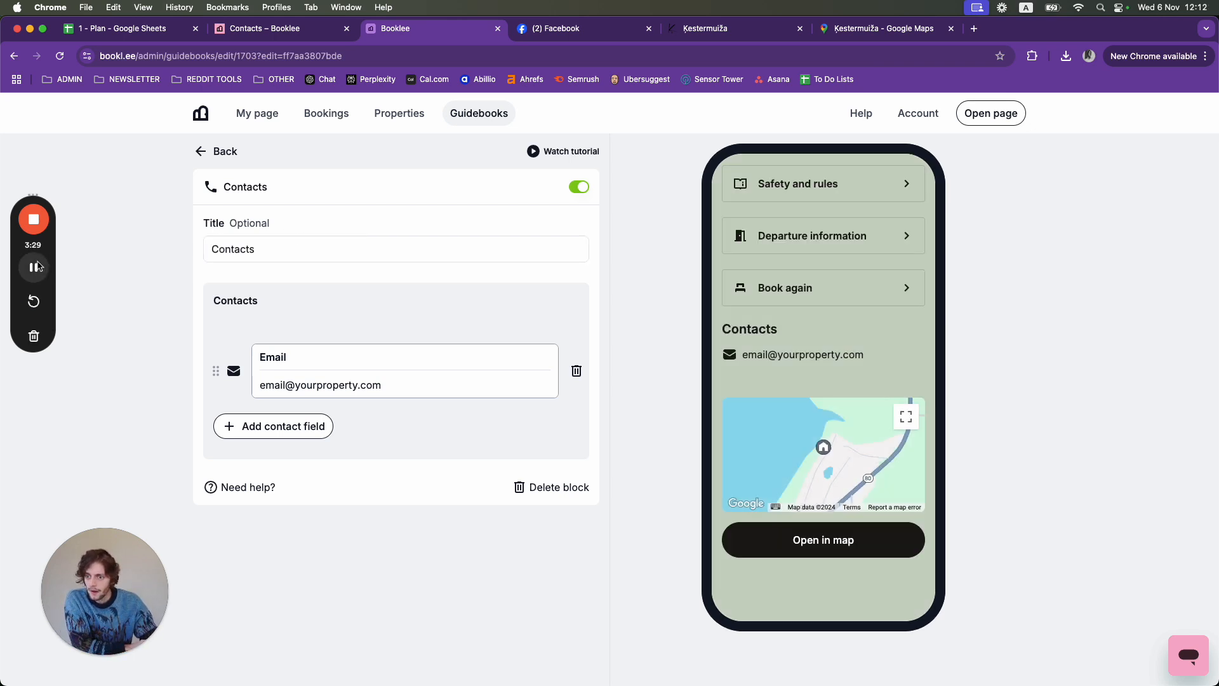
{"action": "left_click", "coordinate": [35, 380]}
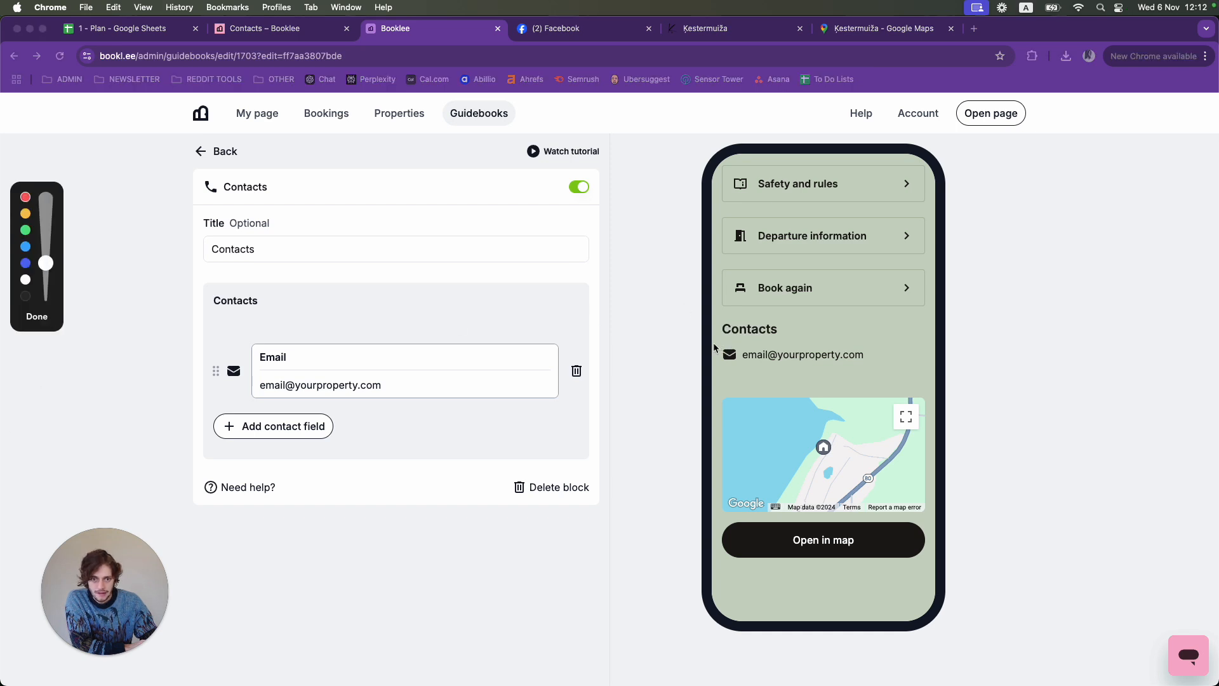
{"action": "left_click_drag", "start_coordinate": [714, 344], "coordinate": [782, 343]}
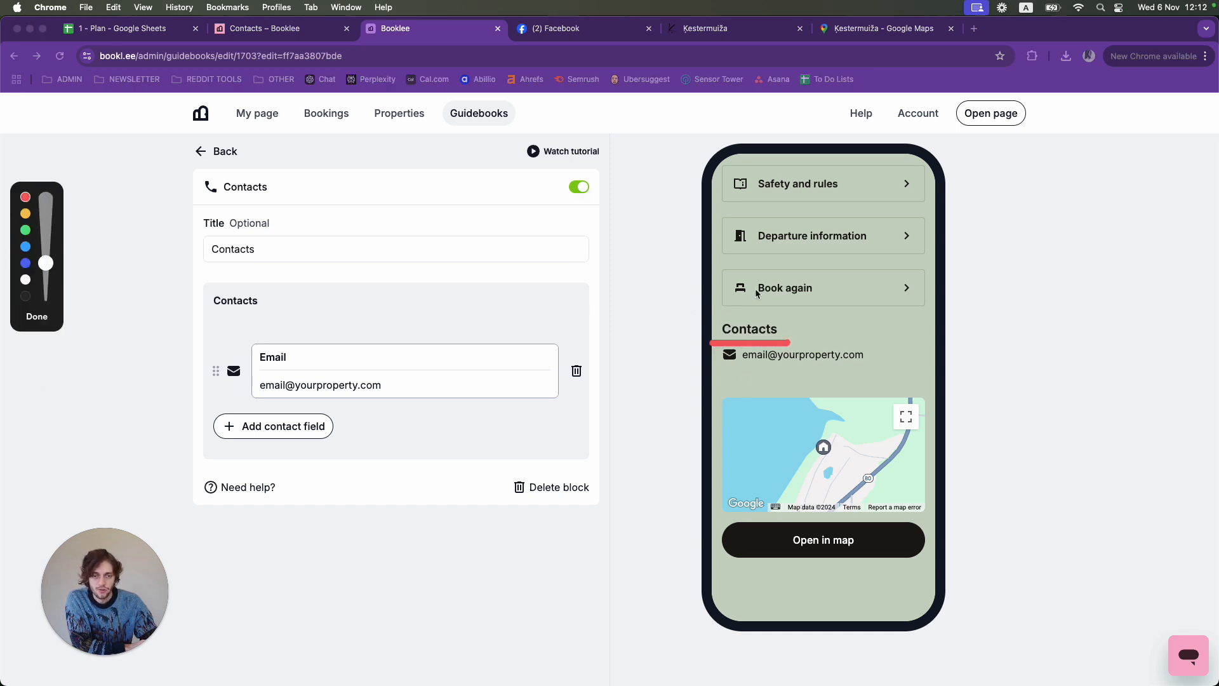
{"action": "left_click", "coordinate": [37, 317]}
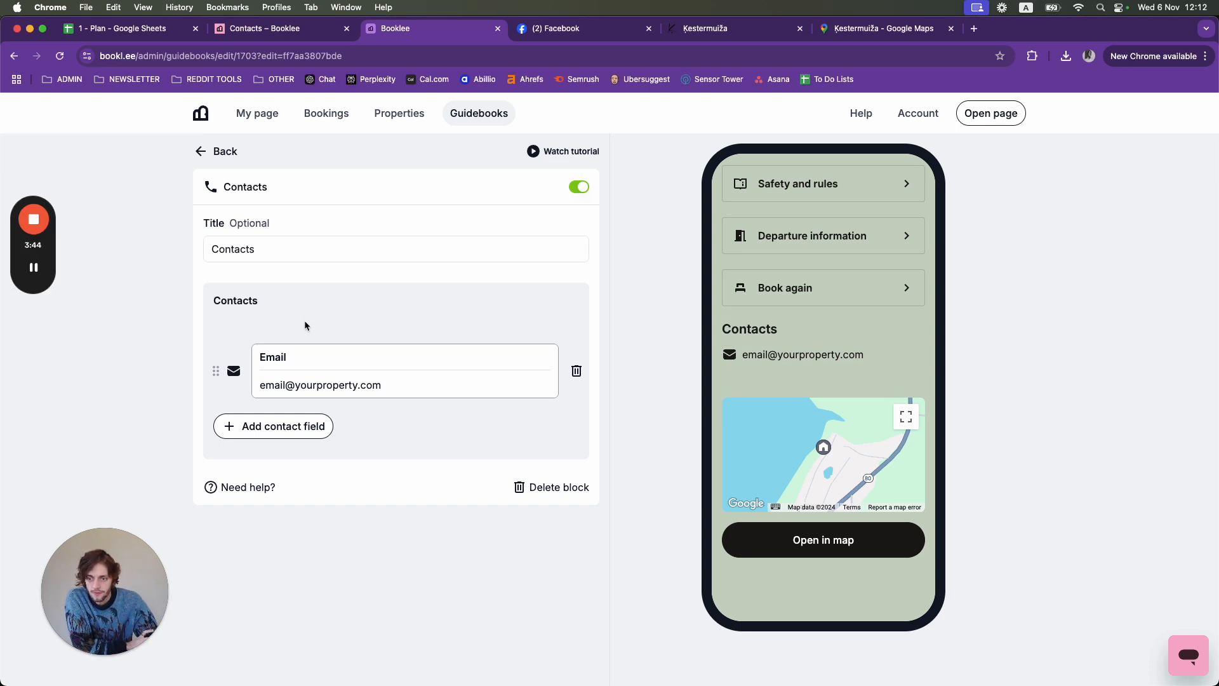
{"action": "left_click_drag", "start_coordinate": [405, 390], "coordinate": [255, 389]}
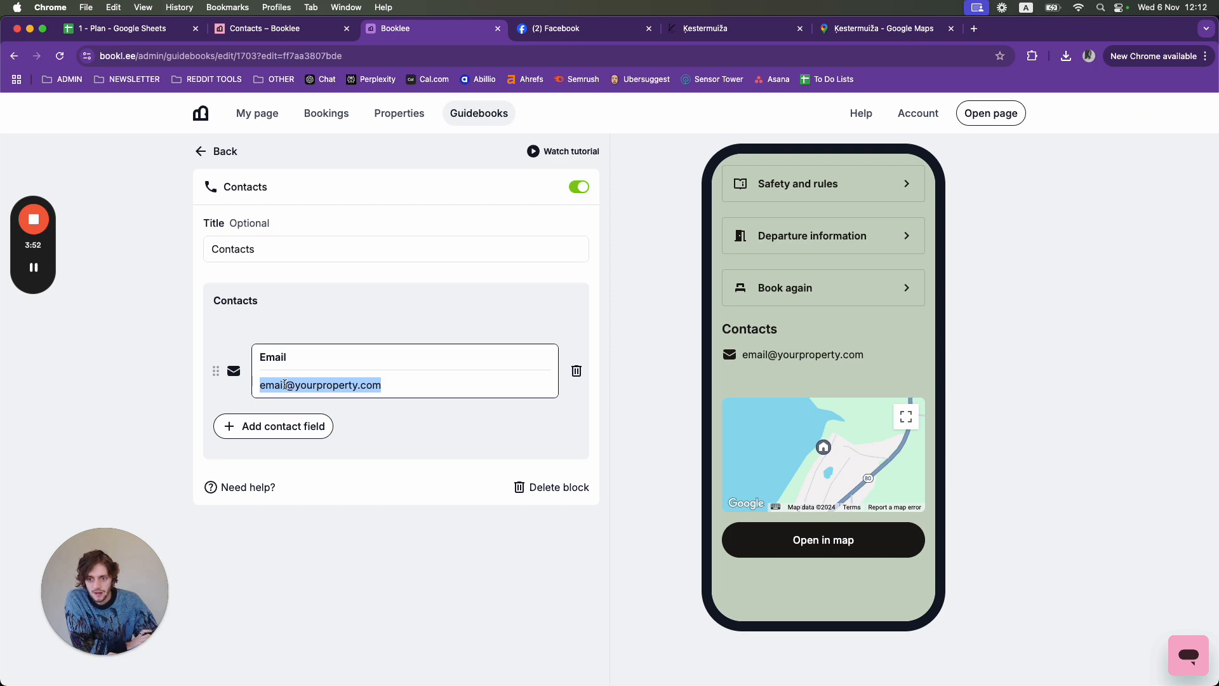
- Replace the placeholder email with the host's own email address and check the preview
{"action": "left_click", "coordinate": [284, 385]}
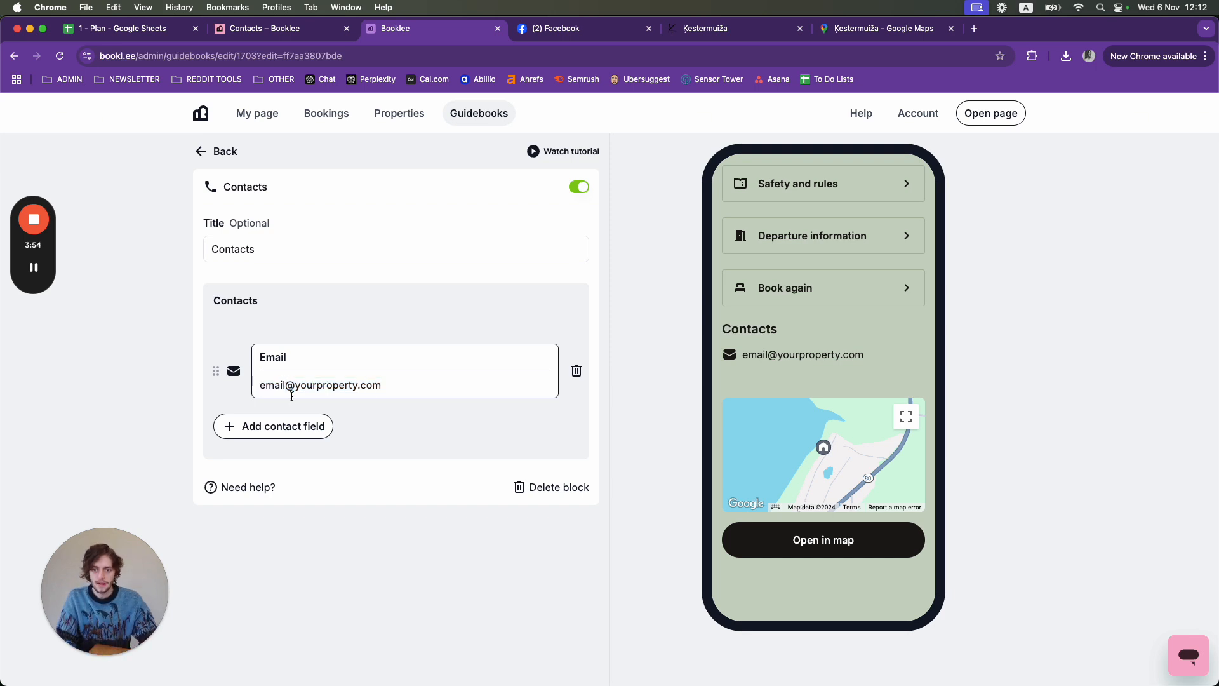
{"action": "key", "text": "BackSpace"}
{"action": "key", "text": "BackSpace"}
{"action": "key", "text": "BackSpace"}
{"action": "key", "text": "BackSpace"}
{"action": "key", "text": "BackSpace"}
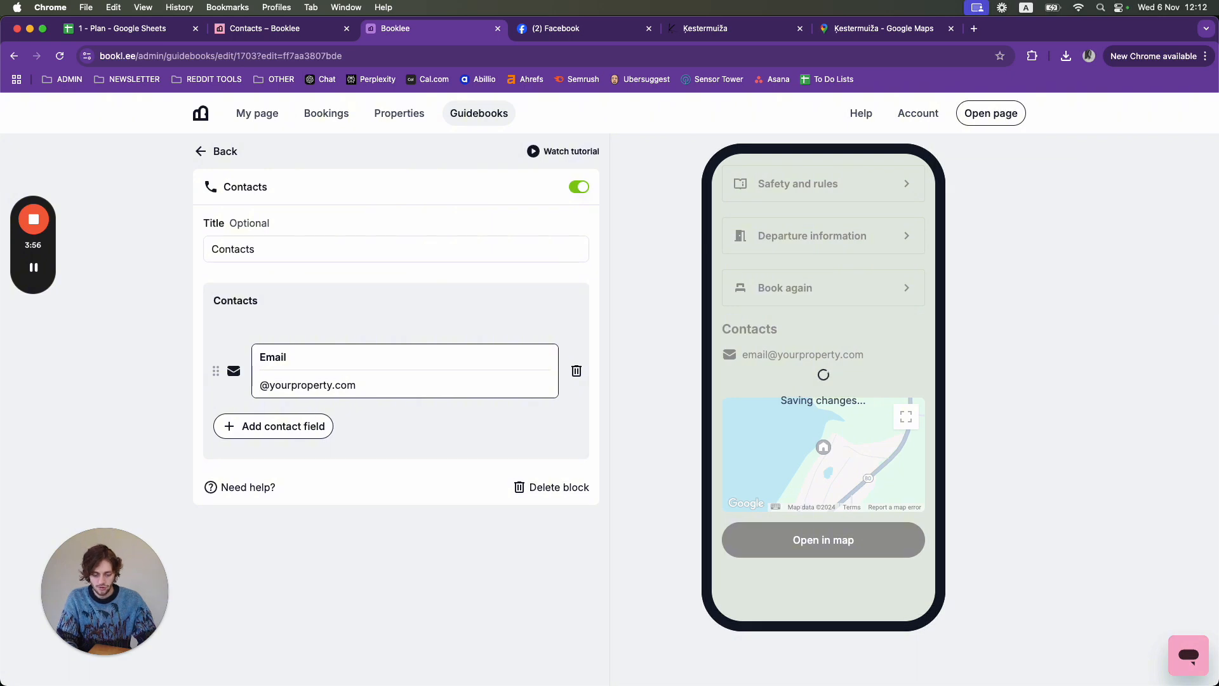
{"action": "type", "text": "ail"}
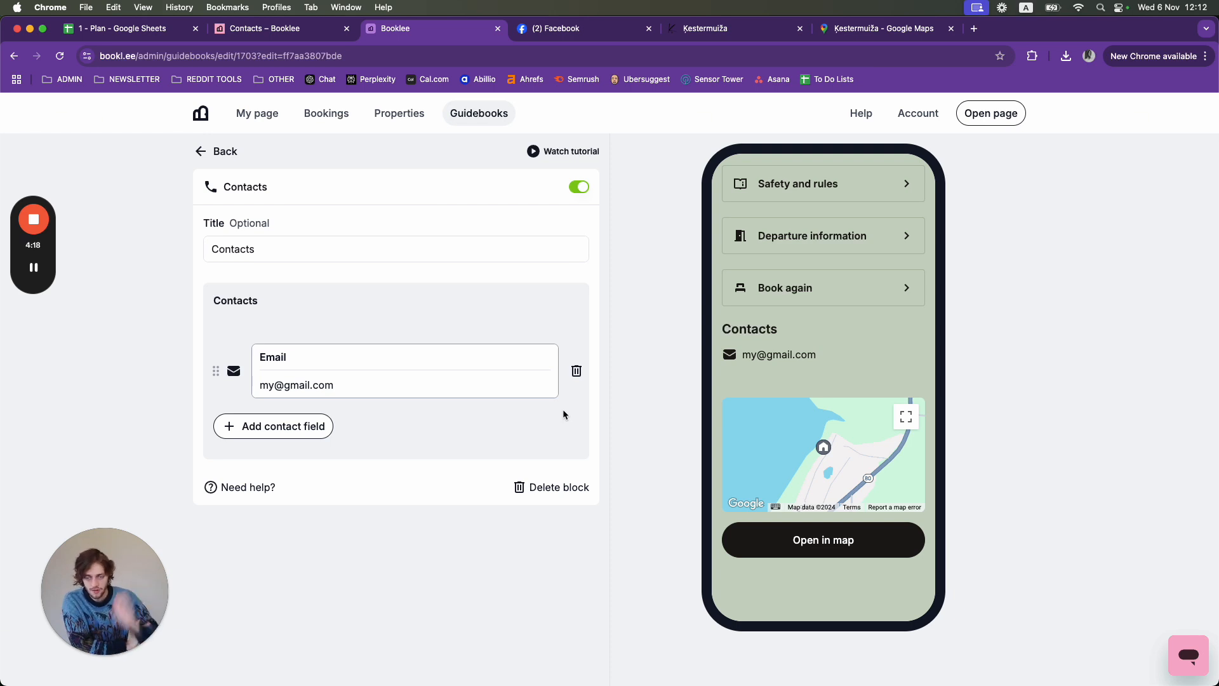
{"action": "left_click", "coordinate": [33, 381]}
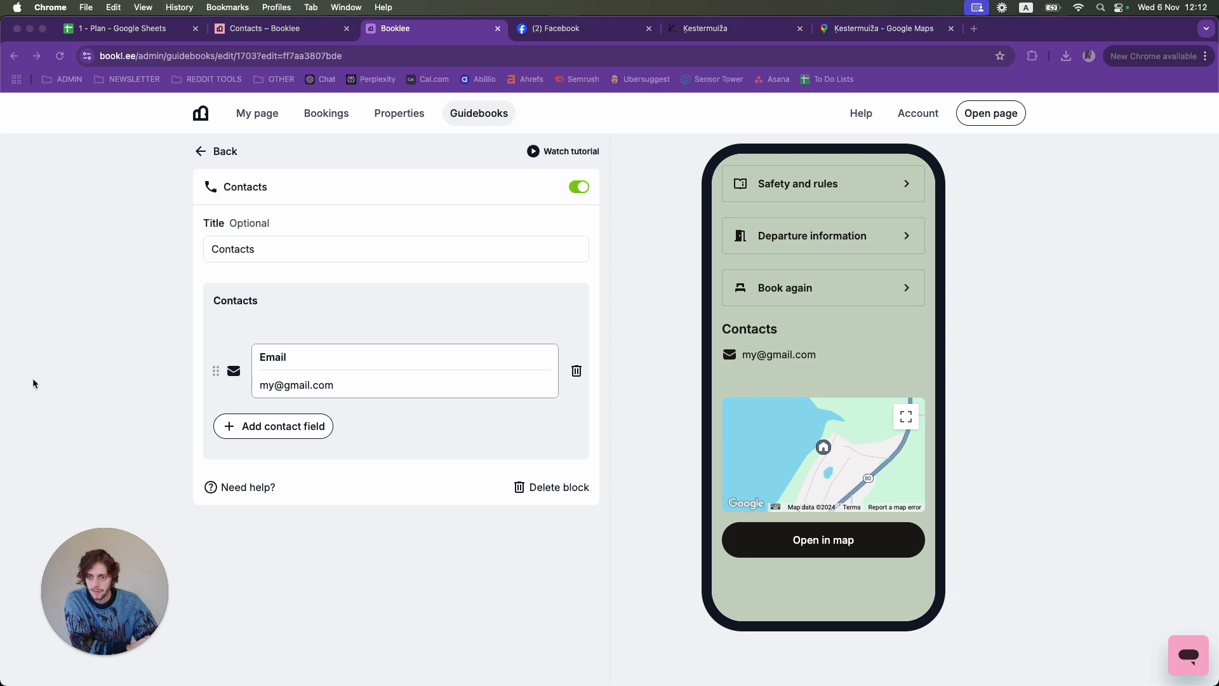
{"action": "mouse_move", "coordinate": [224, 402]}
{"action": "left_mouse_down"}
{"action": "mouse_move", "coordinate": [241, 470]}
{"action": "mouse_move", "coordinate": [284, 402]}
{"action": "mouse_move", "coordinate": [189, 415]}
{"action": "left_mouse_up"}
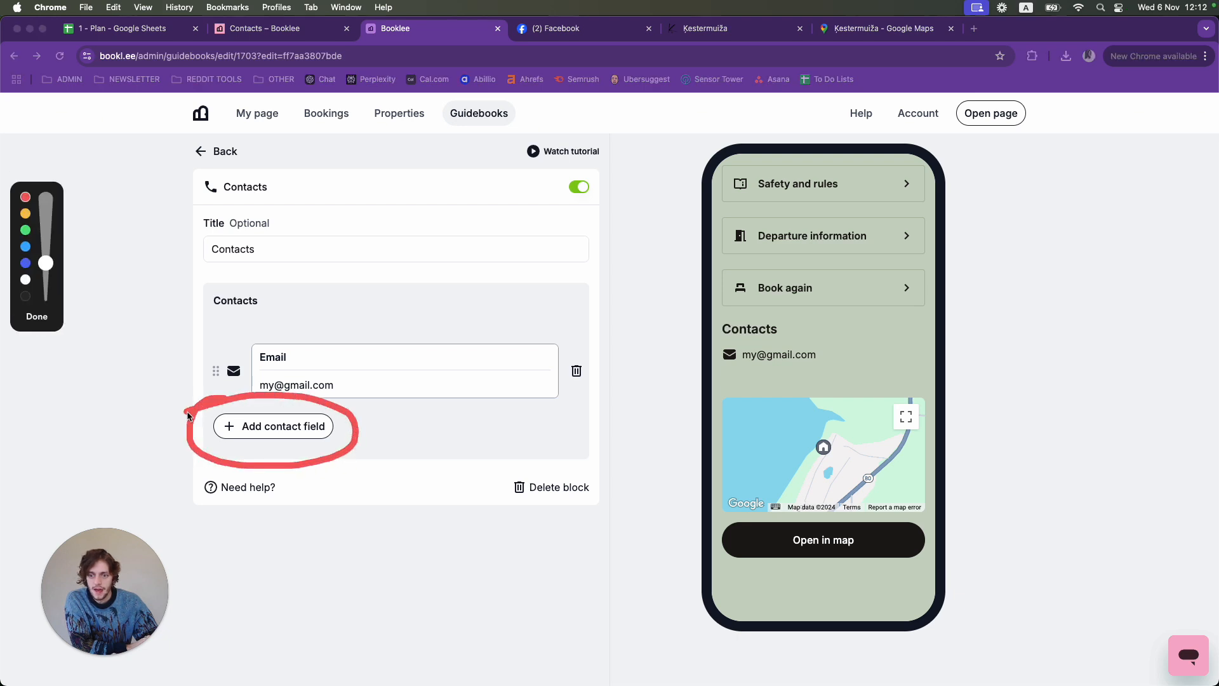
- Add a Phone contact holding the host's phone number below the Email entry
{"action": "left_click", "coordinate": [37, 316]}
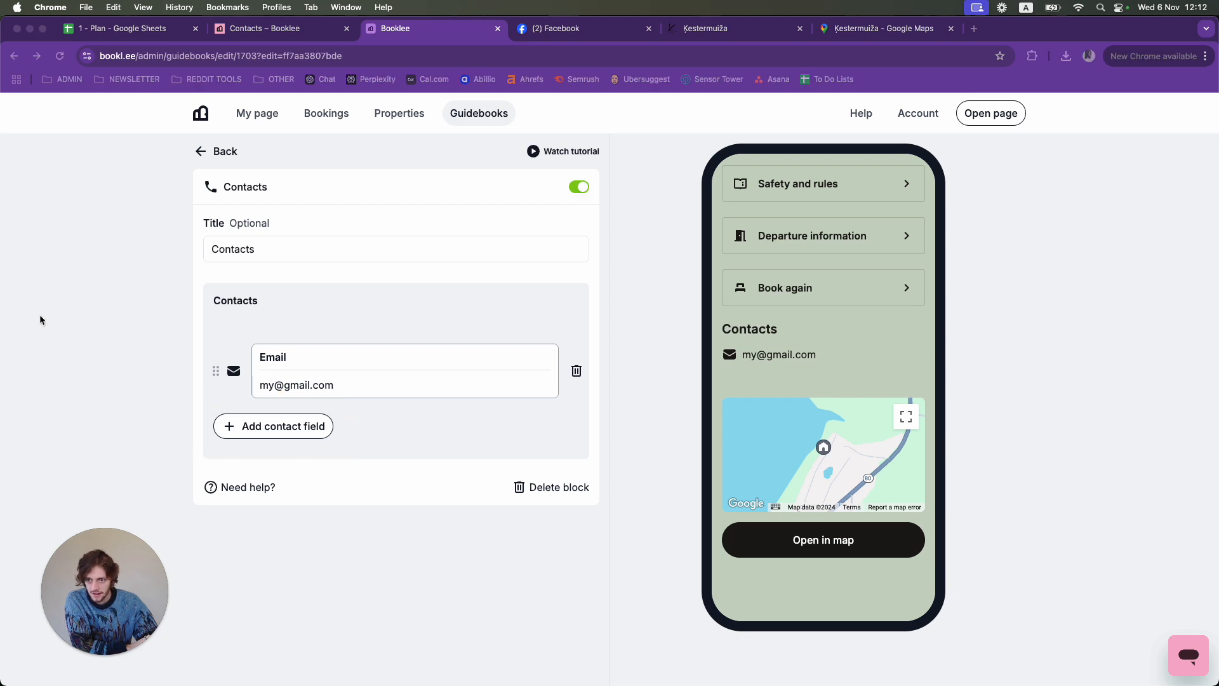
{"action": "left_click", "coordinate": [244, 432]}
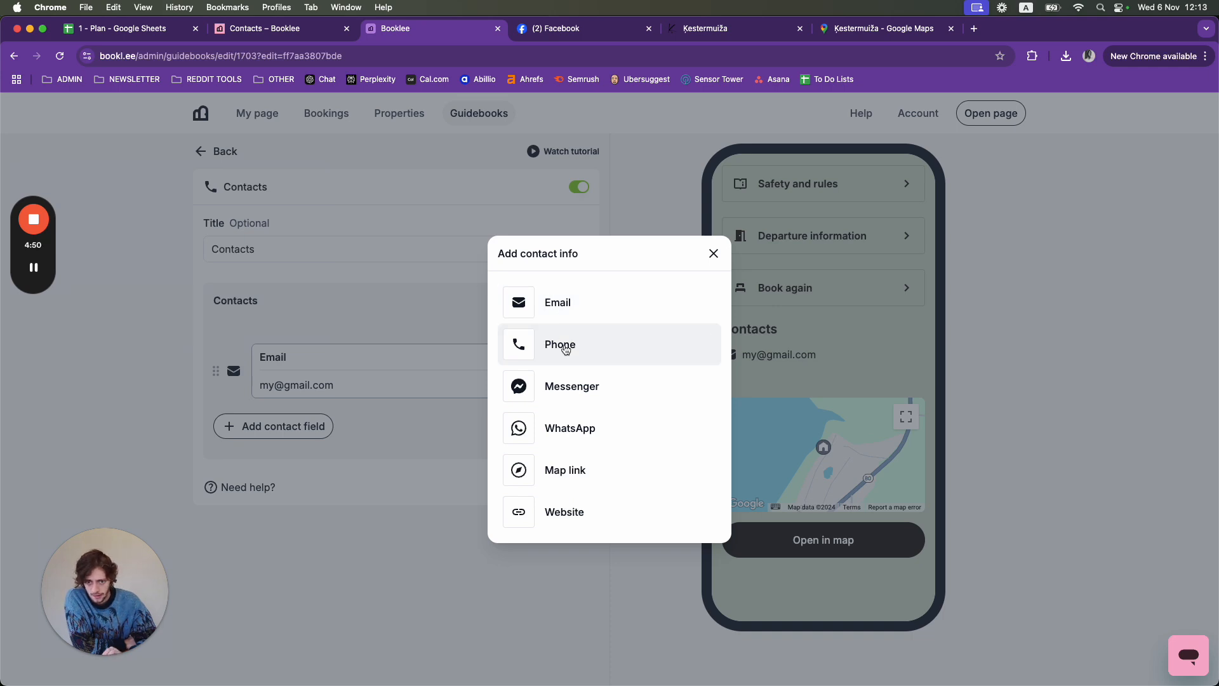
{"action": "left_click", "coordinate": [565, 346]}
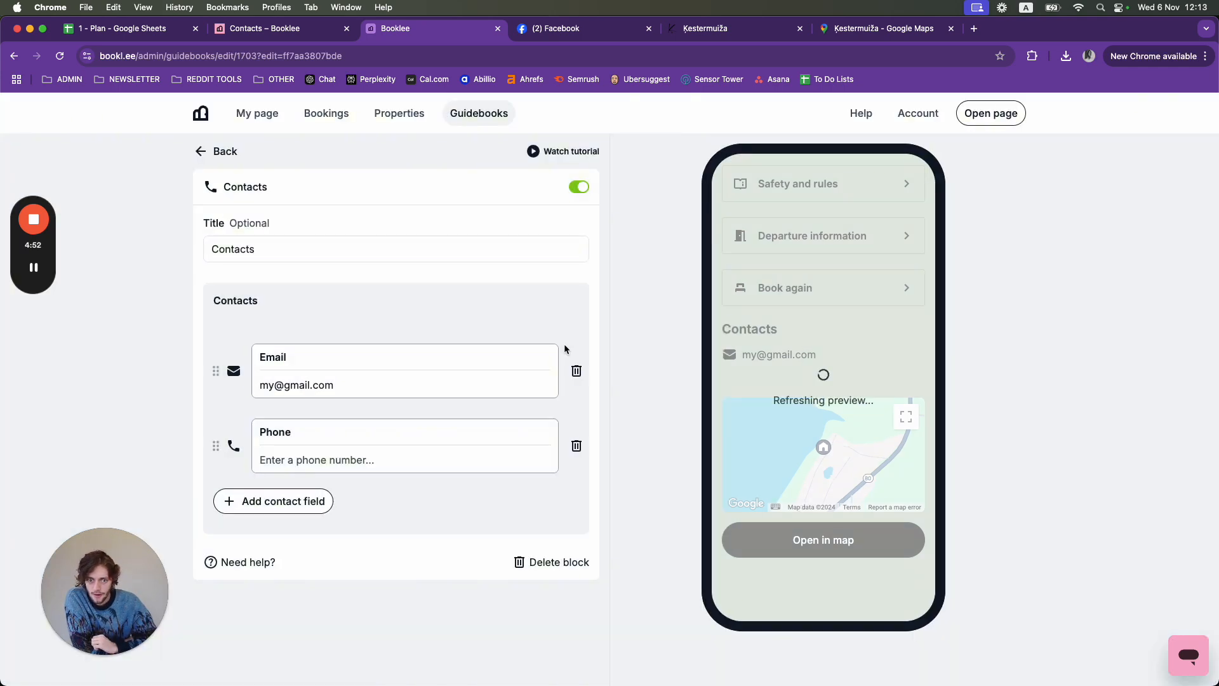
{"action": "left_click", "coordinate": [350, 456]}
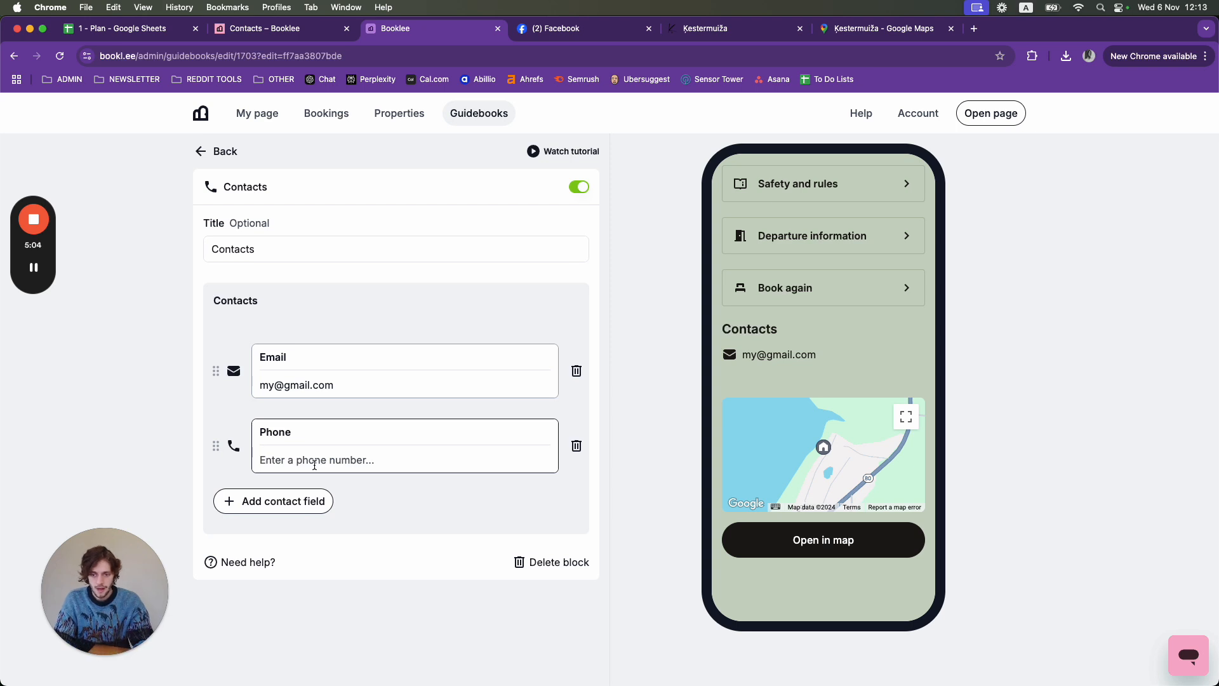
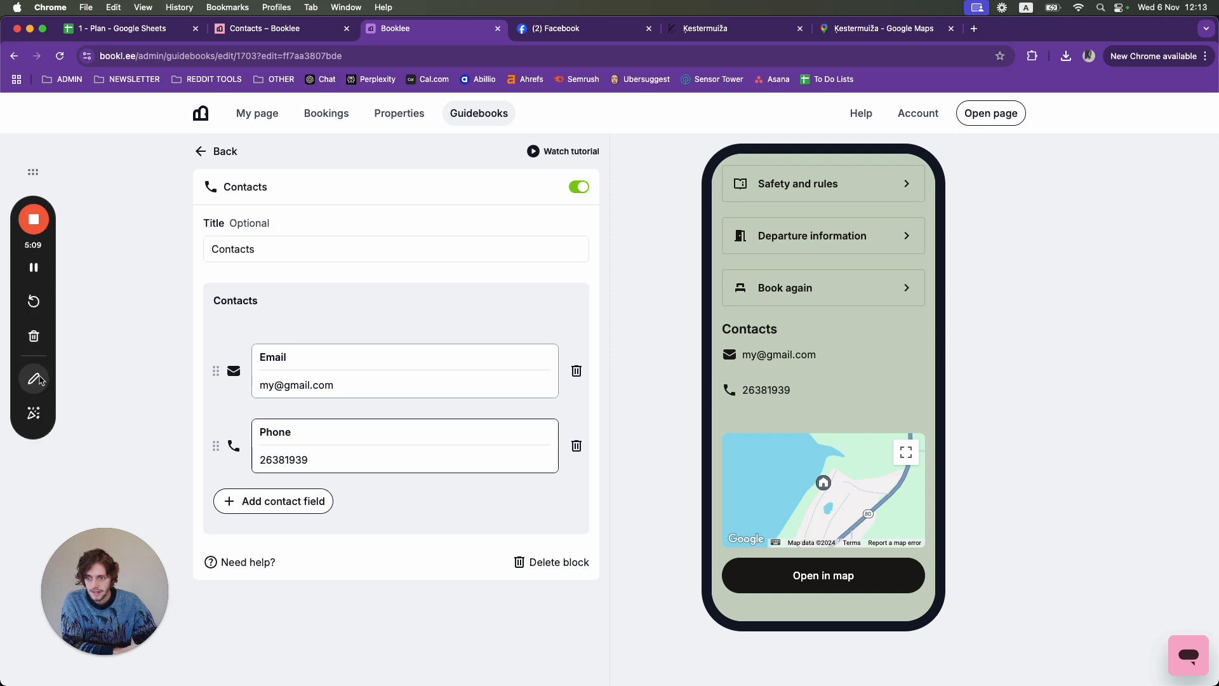
{"action": "left_click", "coordinate": [34, 379]}
{"action": "mouse_move", "coordinate": [810, 376]}
{"action": "left_mouse_down"}
{"action": "mouse_move", "coordinate": [741, 375]}
{"action": "mouse_move", "coordinate": [745, 413]}
{"action": "left_mouse_up"}
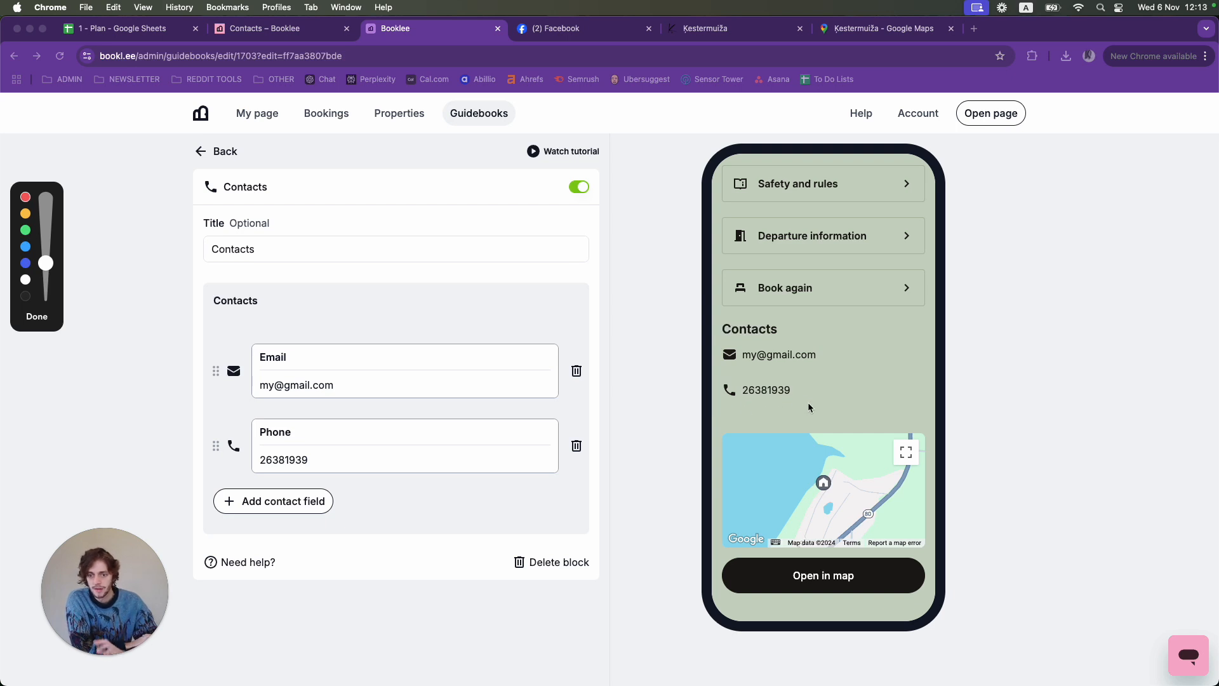
{"action": "left_click", "coordinate": [37, 316]}
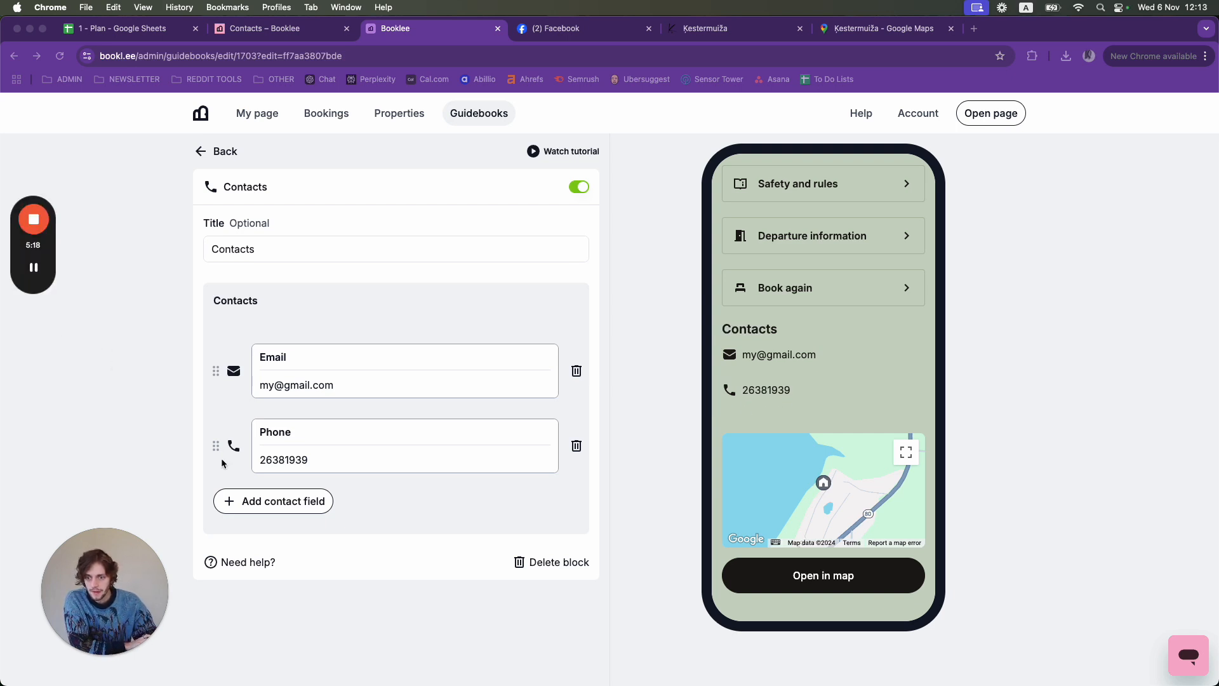
- Add an empty Messenger contact field, then switch to the host's Facebook profile page
{"action": "left_click", "coordinate": [280, 503]}
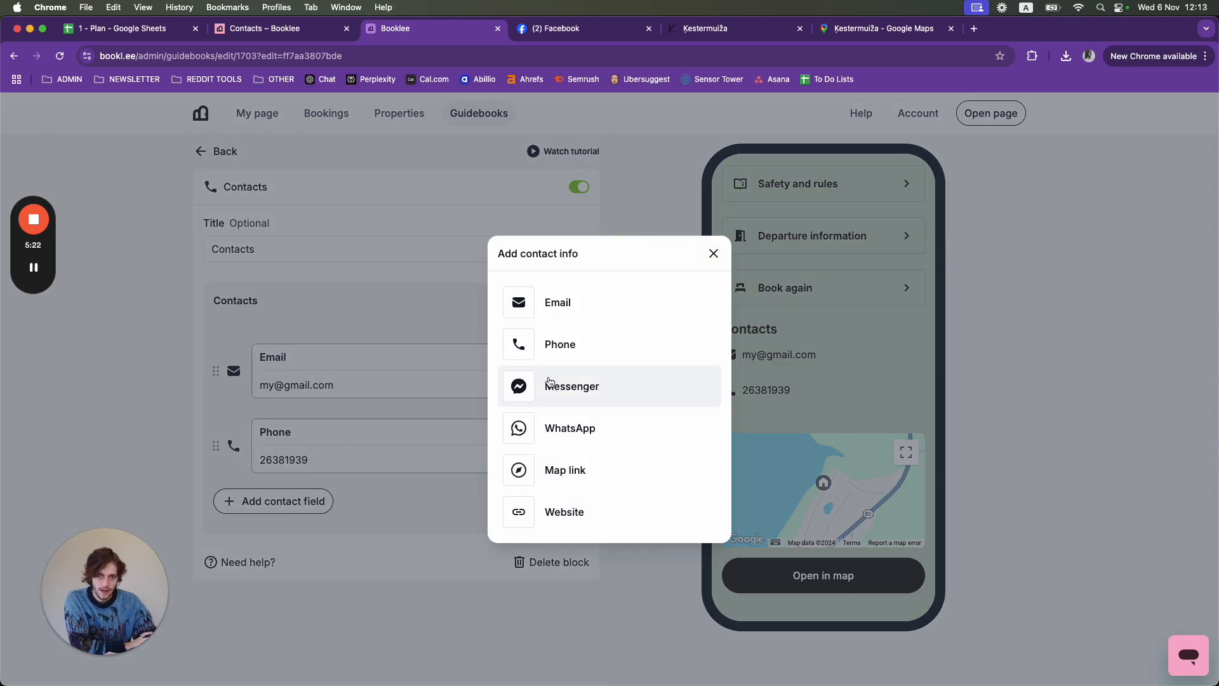
{"action": "left_click", "coordinate": [549, 387]}
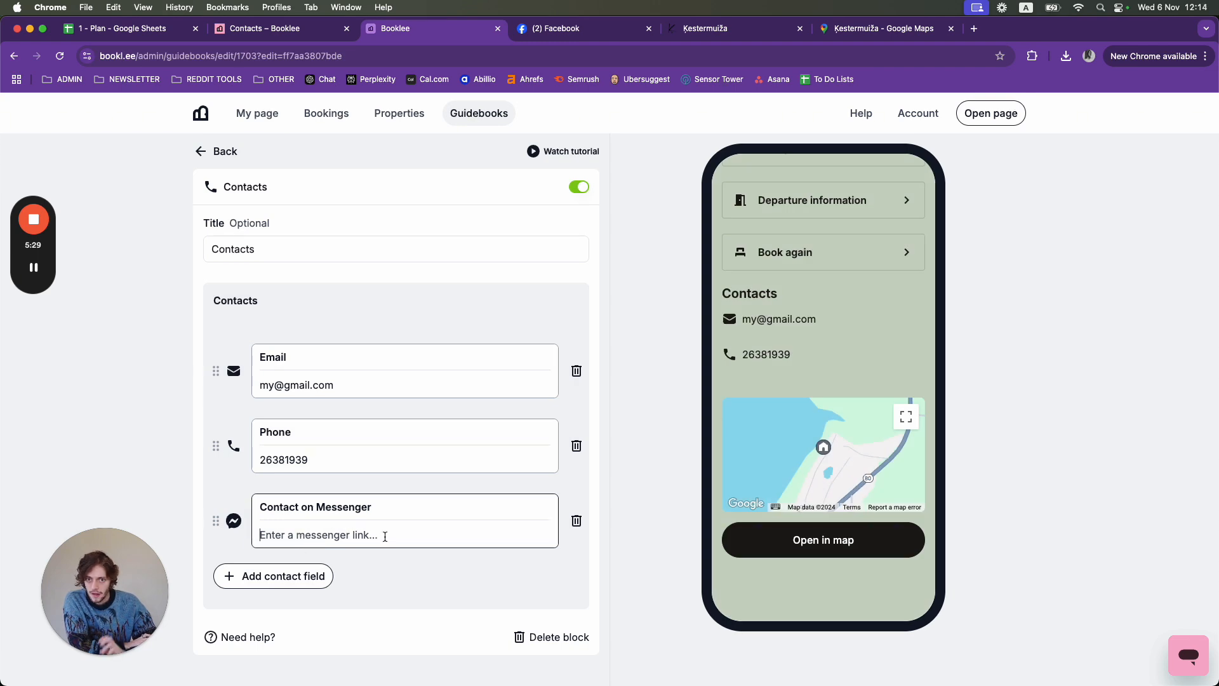
{"action": "left_click", "coordinate": [557, 29]}
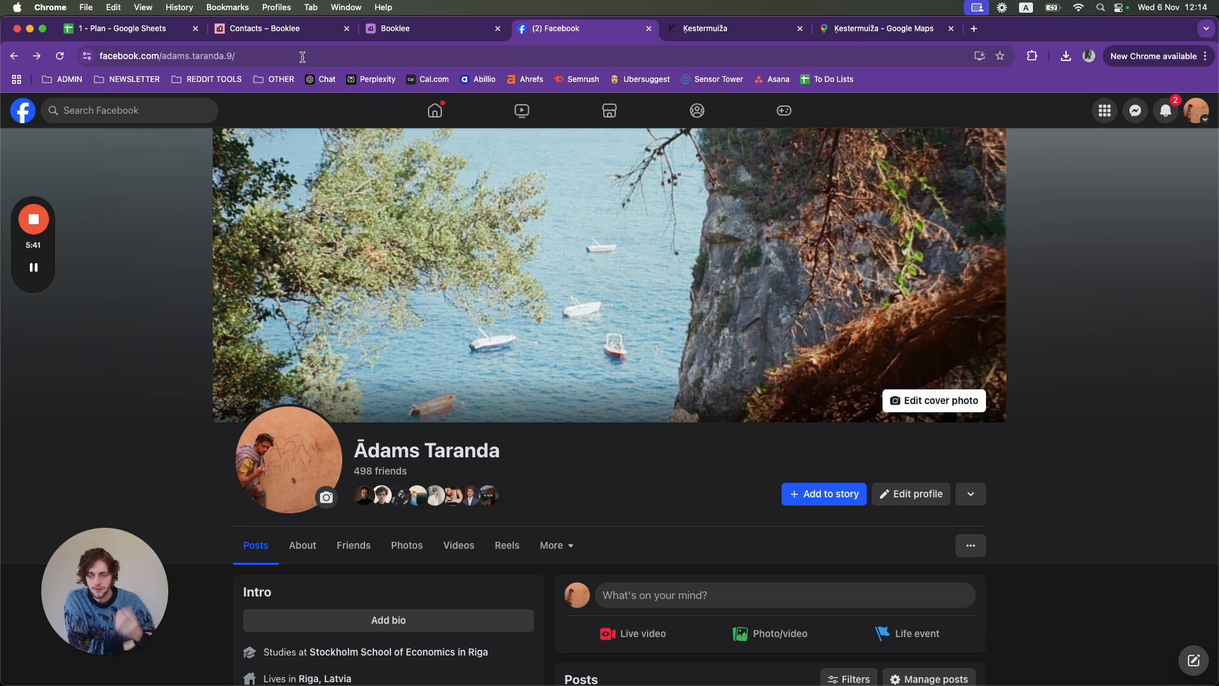
- Copy the Facebook profile's web address and return to the Booklee Contacts editor
{"action": "left_click", "coordinate": [302, 57]}
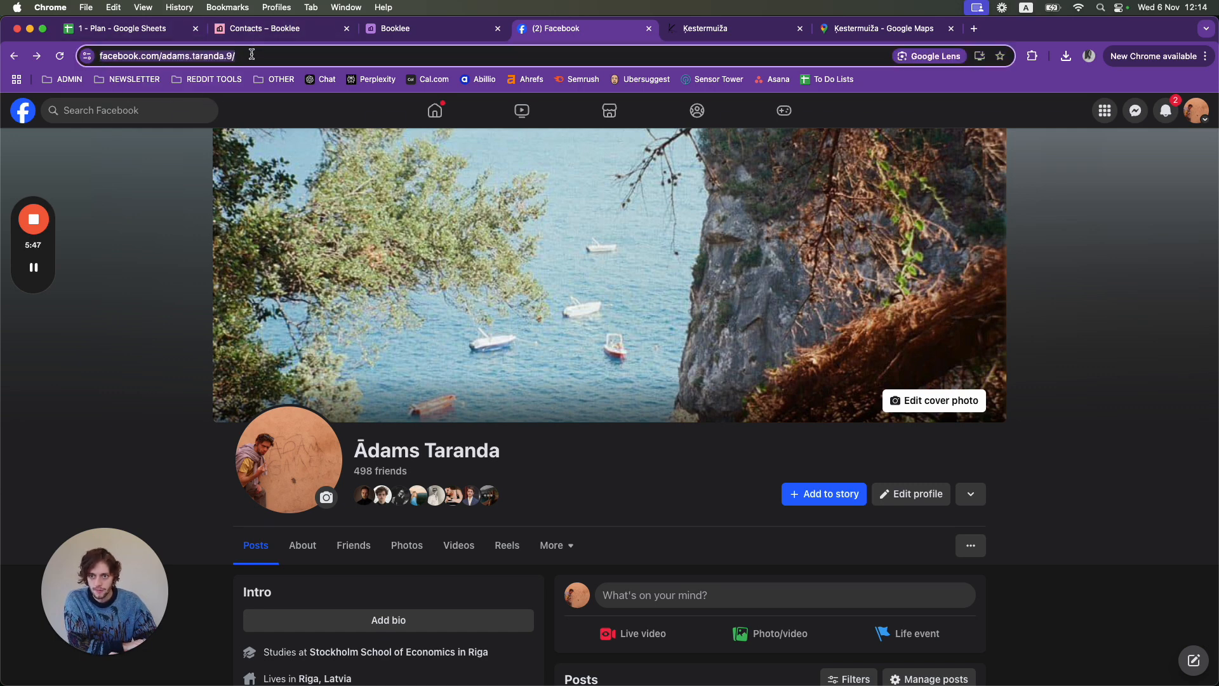
{"action": "right_click", "coordinate": [217, 56]}
{"action": "left_click", "coordinate": [252, 165]}
{"action": "left_click", "coordinate": [432, 28]}
- Paste the Facebook profile link into the Messenger field so the preview shows Contact on Messenger
{"action": "right_click", "coordinate": [293, 534]}
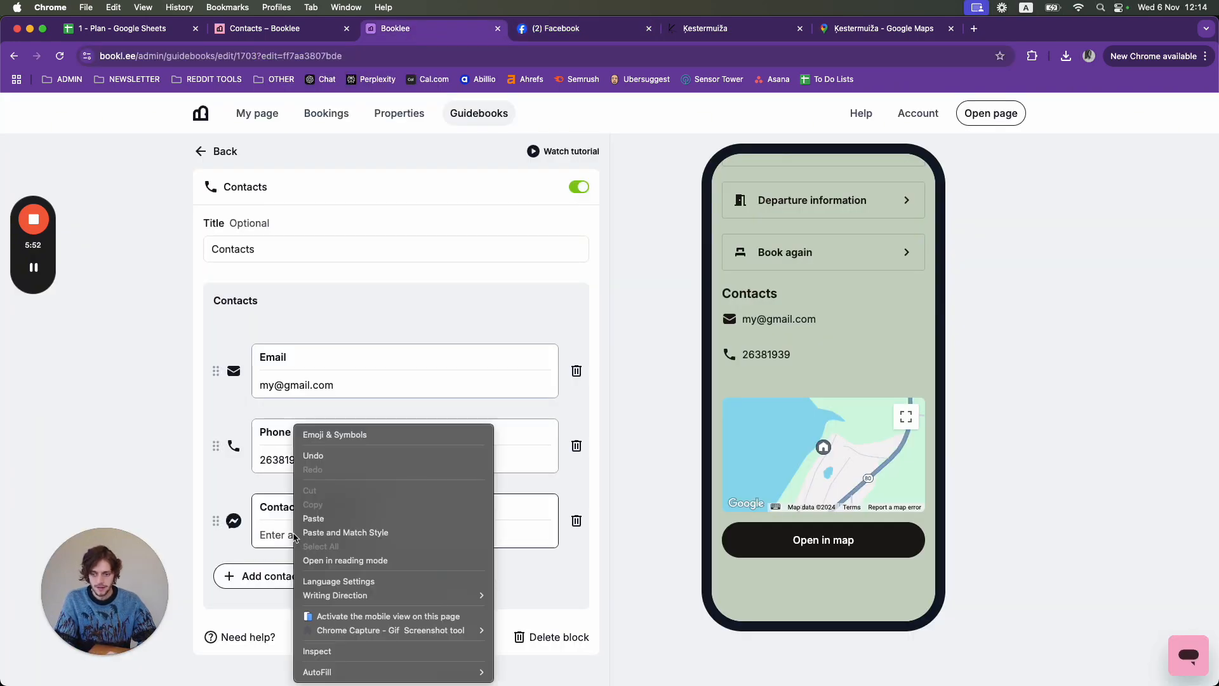
{"action": "left_click", "coordinate": [327, 517]}
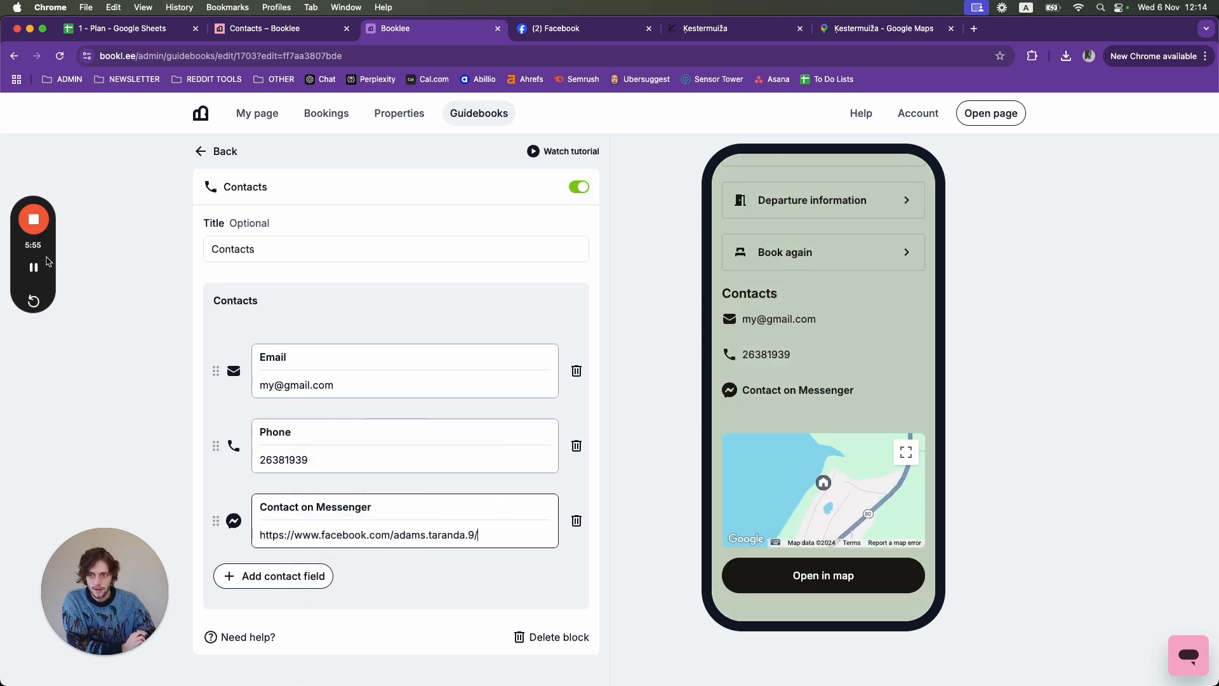
{"action": "left_click", "coordinate": [34, 379]}
{"action": "mouse_move", "coordinate": [747, 376]}
{"action": "left_mouse_down"}
{"action": "mouse_move", "coordinate": [710, 382]}
{"action": "mouse_move", "coordinate": [724, 406]}
{"action": "mouse_move", "coordinate": [878, 391]}
{"action": "mouse_move", "coordinate": [774, 377]}
{"action": "left_mouse_up"}
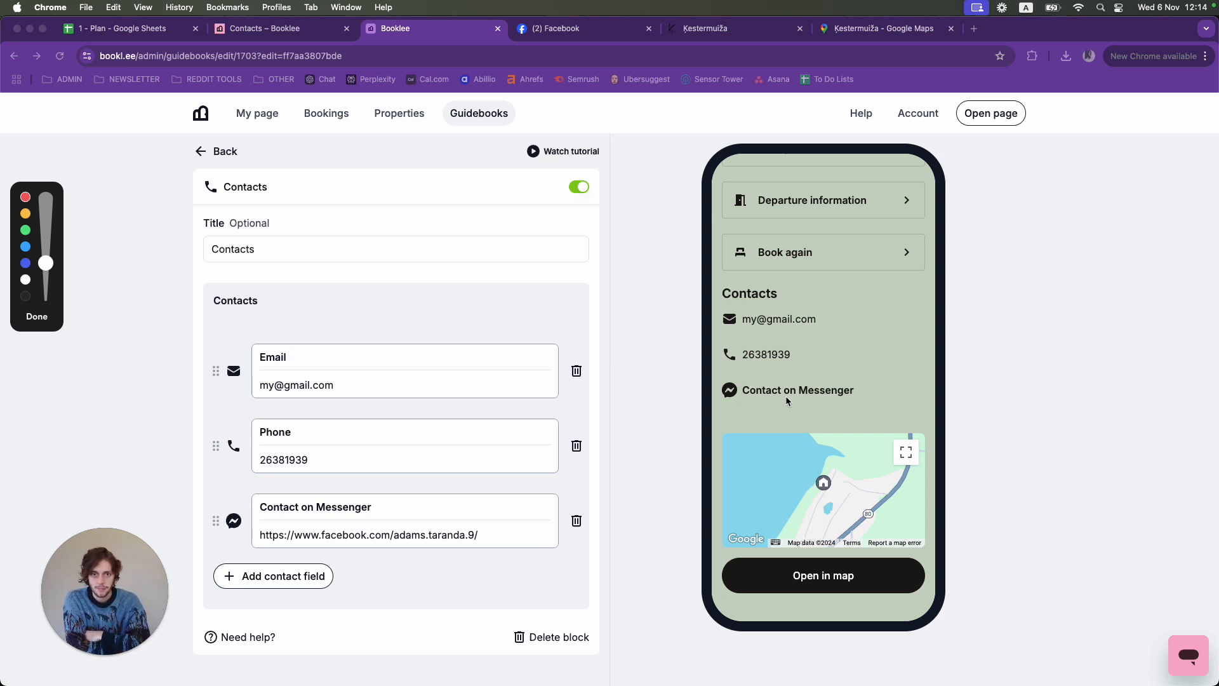
{"action": "left_click", "coordinate": [42, 318]}
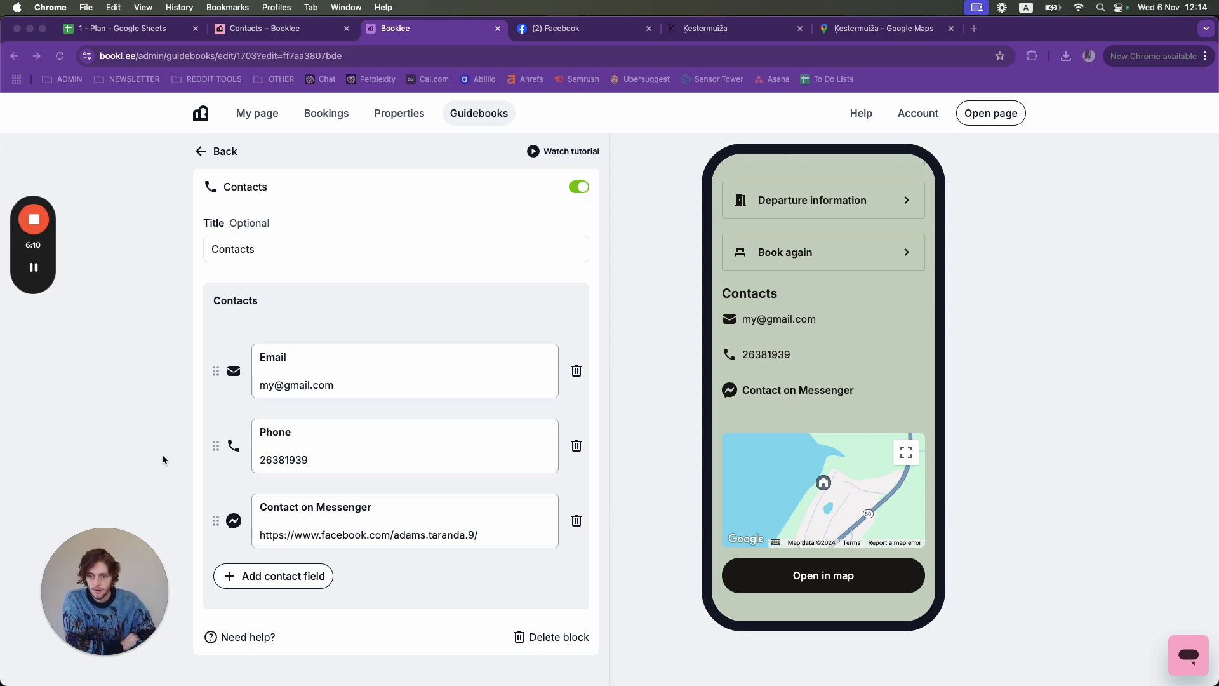
{"action": "left_click", "coordinate": [246, 579]}
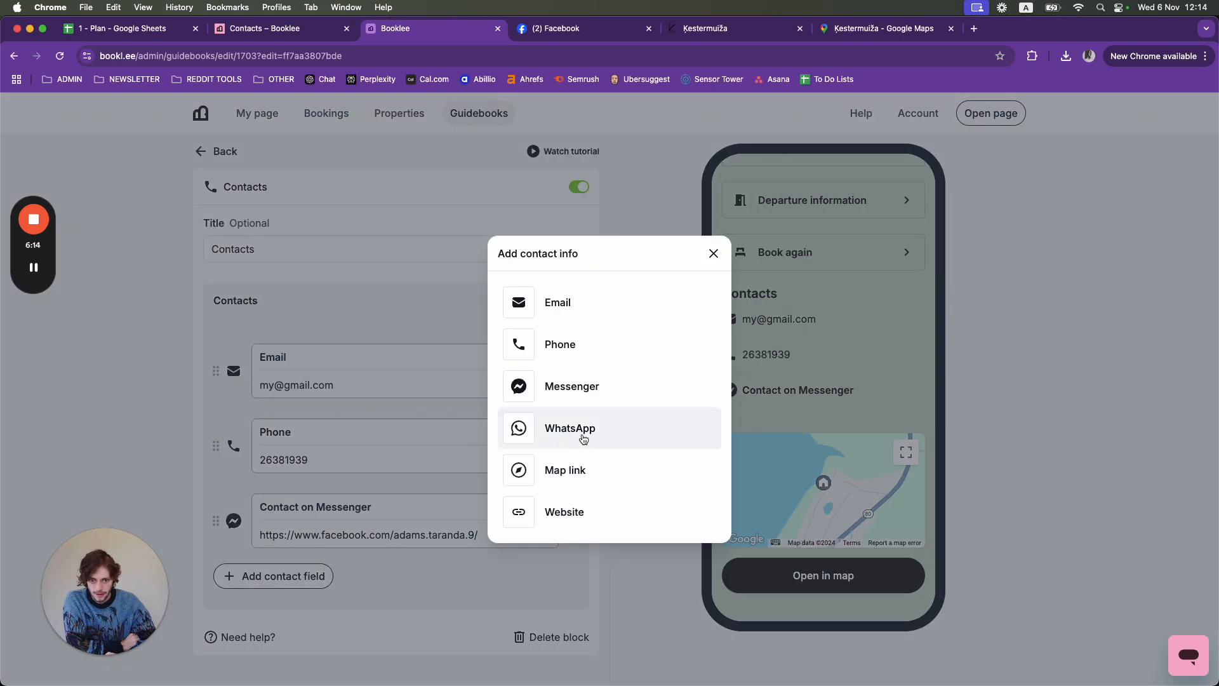
- Add a WhatsApp contact with a wa.me/ link to the host's phone number
{"action": "left_click", "coordinate": [582, 432]}
{"action": "scroll", "coordinate": [407, 627], "scroll_direction": "down", "scroll_amount": 1}
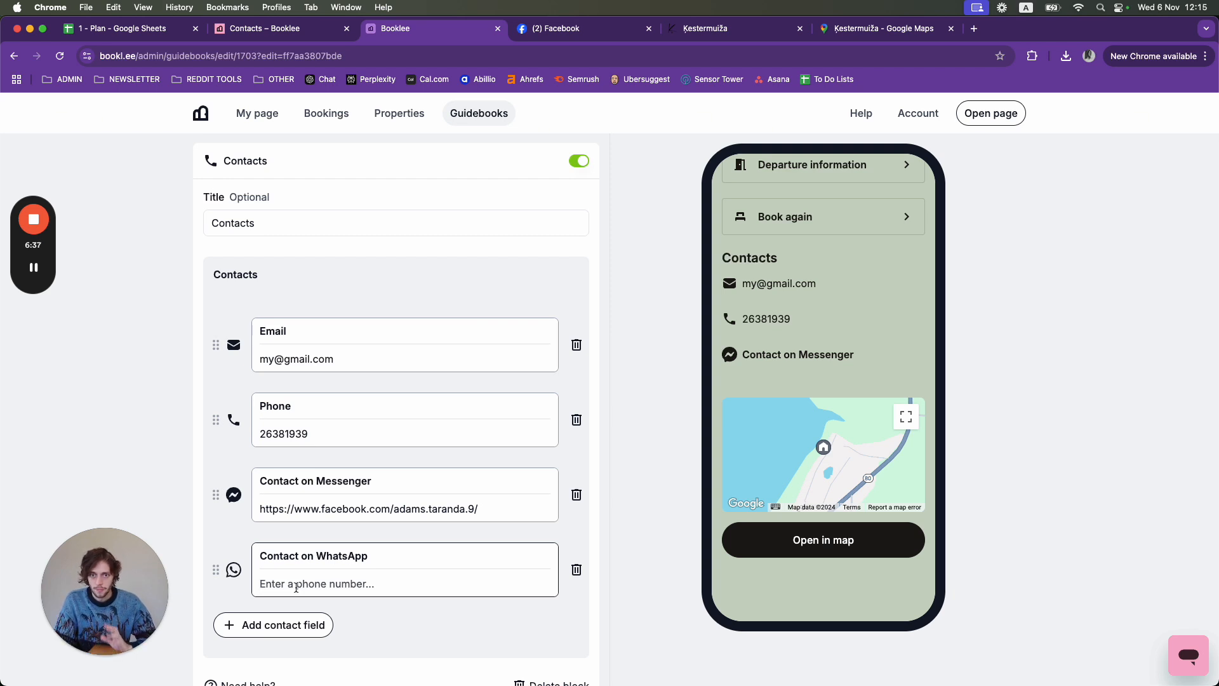
{"action": "type", "text": "wa"}
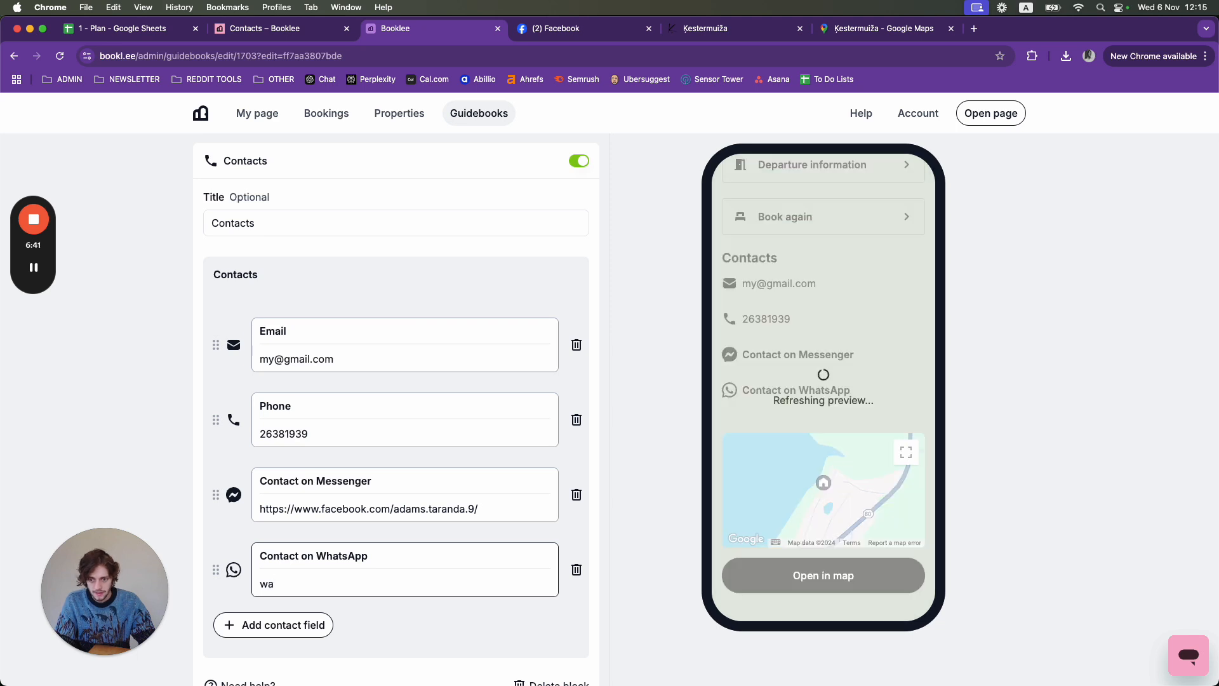
{"action": "type", "text": ".m"}
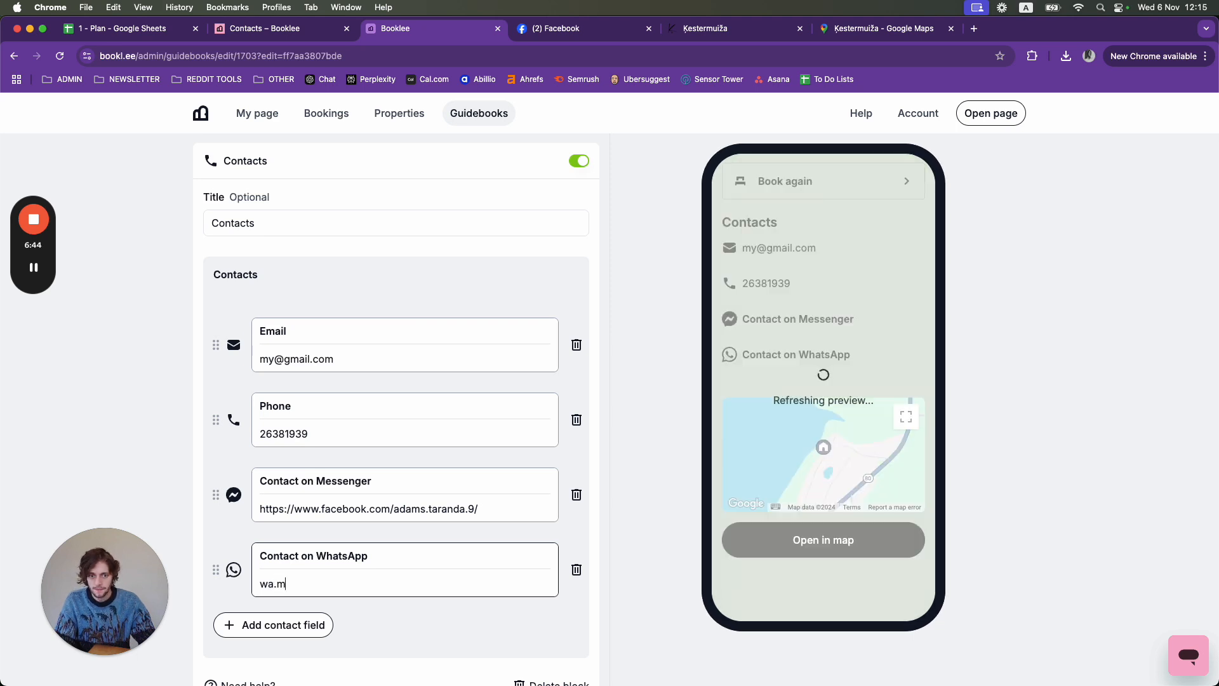
{"action": "type", "text": "e/"}
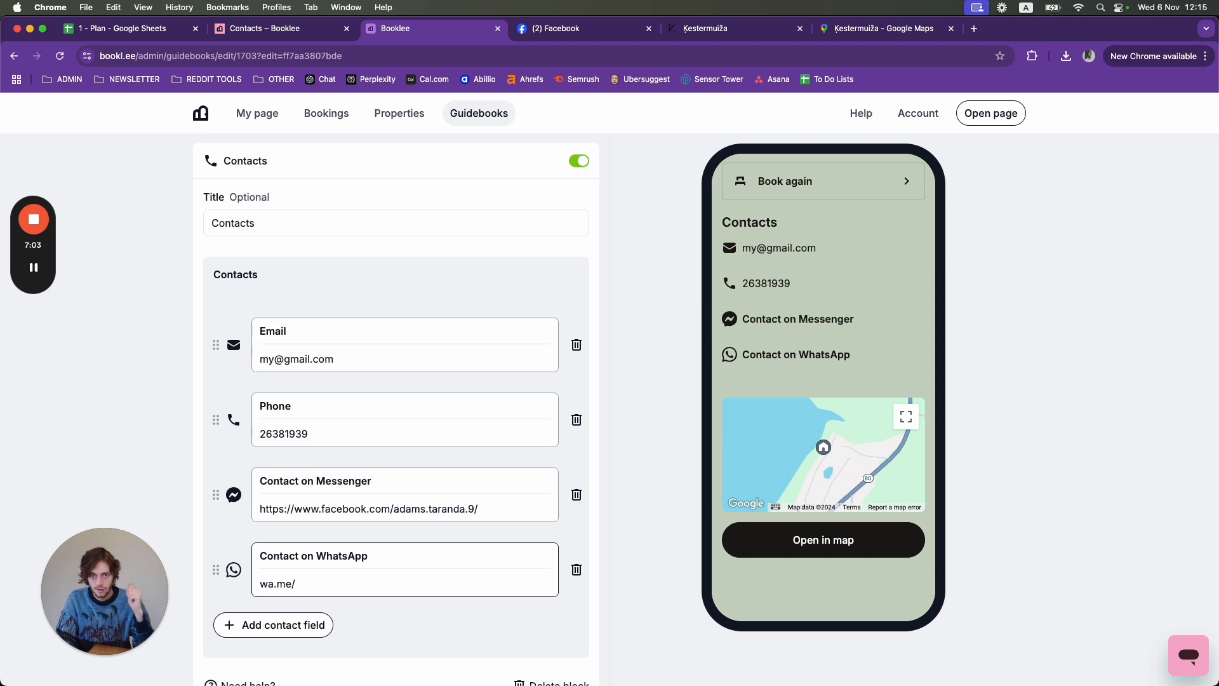
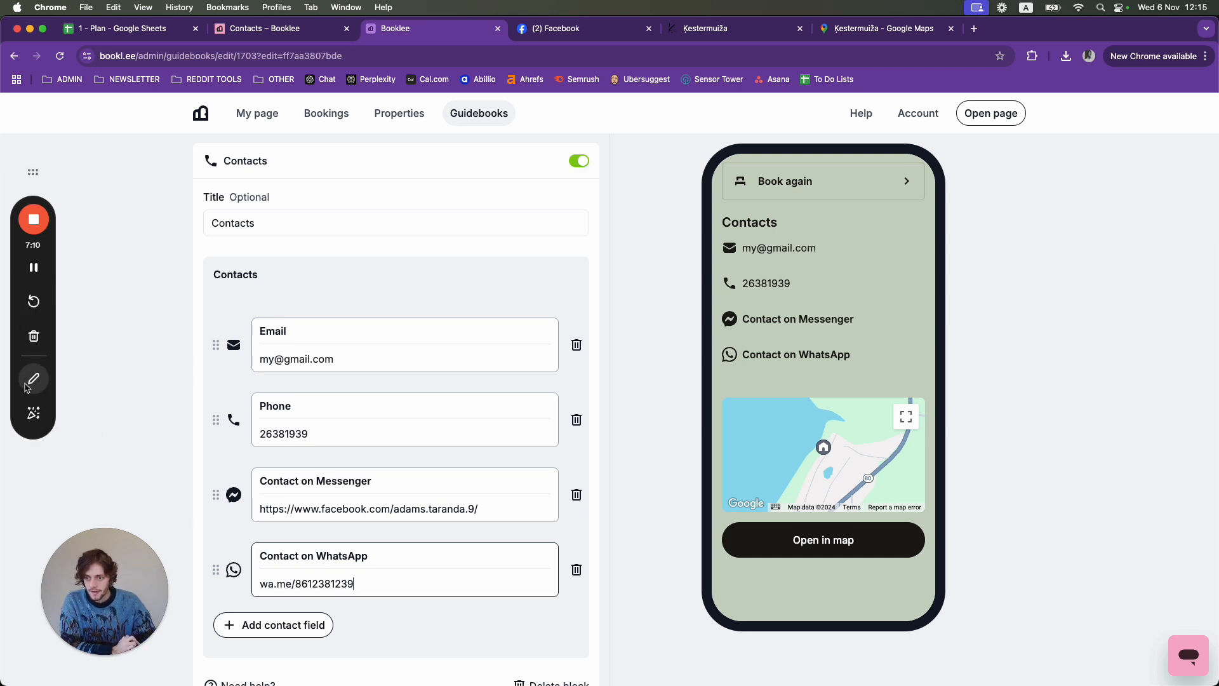
{"action": "left_click", "coordinate": [33, 381]}
{"action": "mouse_move", "coordinate": [741, 338]}
{"action": "left_mouse_down"}
{"action": "mouse_move", "coordinate": [705, 353]}
{"action": "mouse_move", "coordinate": [870, 368]}
{"action": "mouse_move", "coordinate": [817, 345]}
{"action": "mouse_move", "coordinate": [752, 343]}
{"action": "left_mouse_up"}
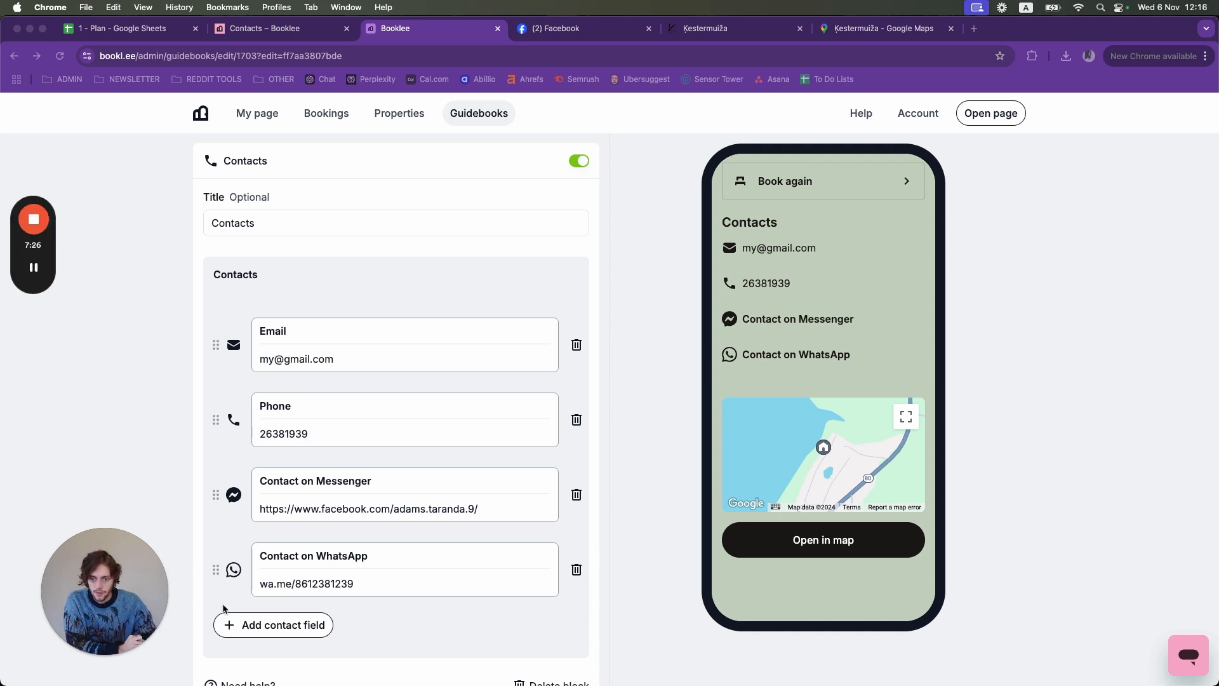
{"action": "left_click", "coordinate": [223, 608]}
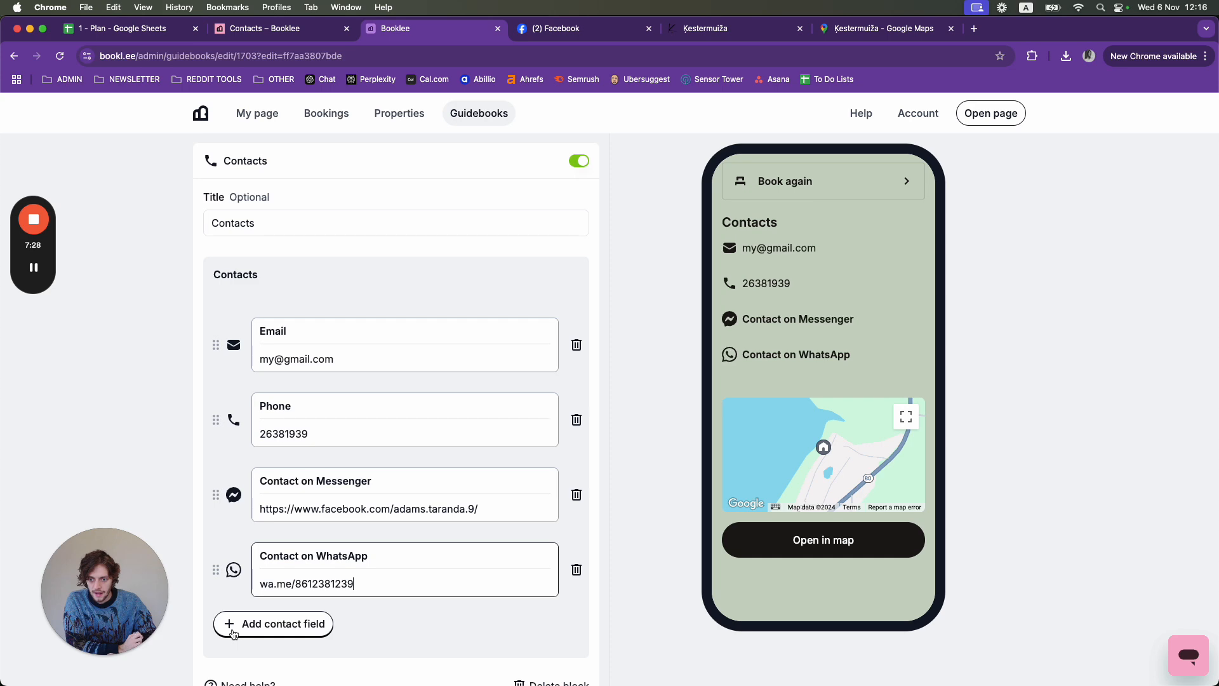
- Add a blank View map contact to the Contacts block, then bring up the guest house's Google Maps page
{"action": "left_click", "coordinate": [234, 632]}
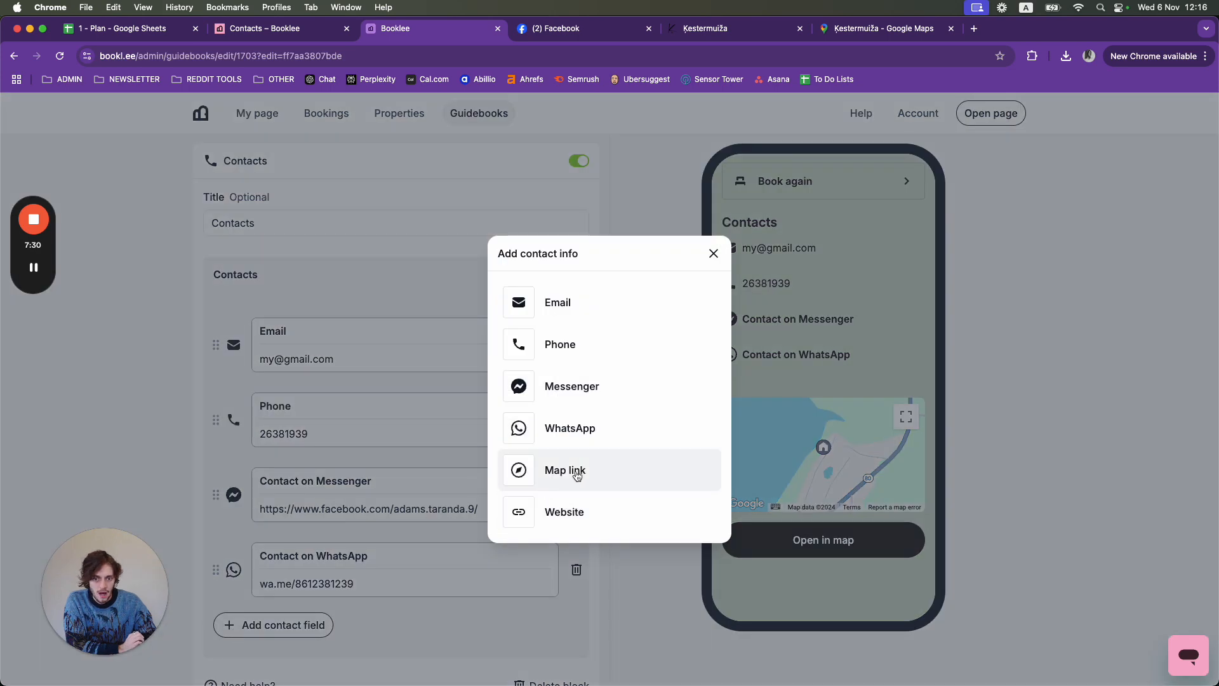
{"action": "left_click", "coordinate": [577, 475]}
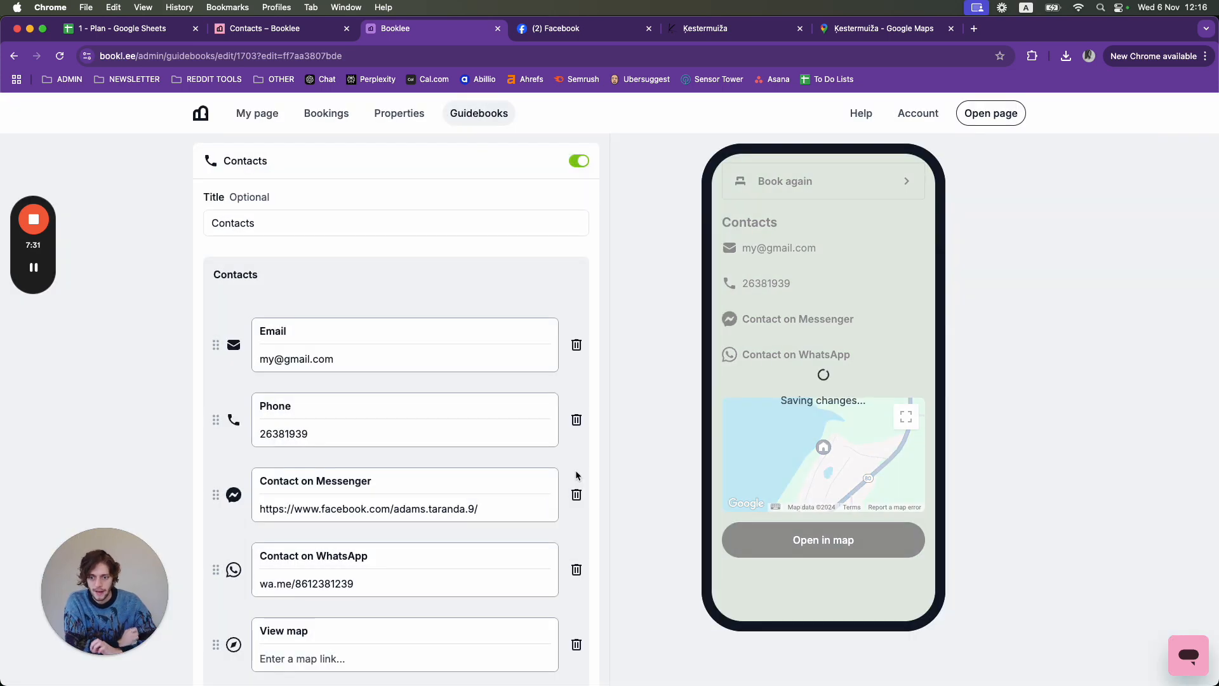
{"action": "scroll", "coordinate": [398, 643], "scroll_direction": "down", "scroll_amount": 2}
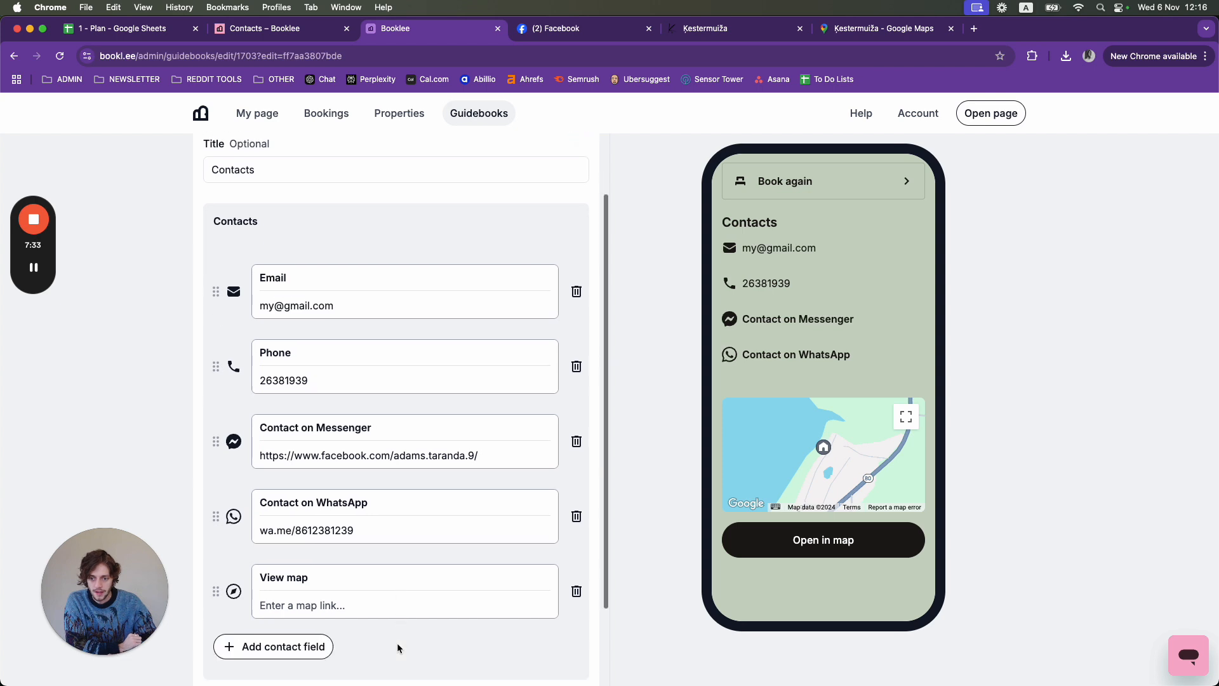
{"action": "left_click", "coordinate": [292, 611]}
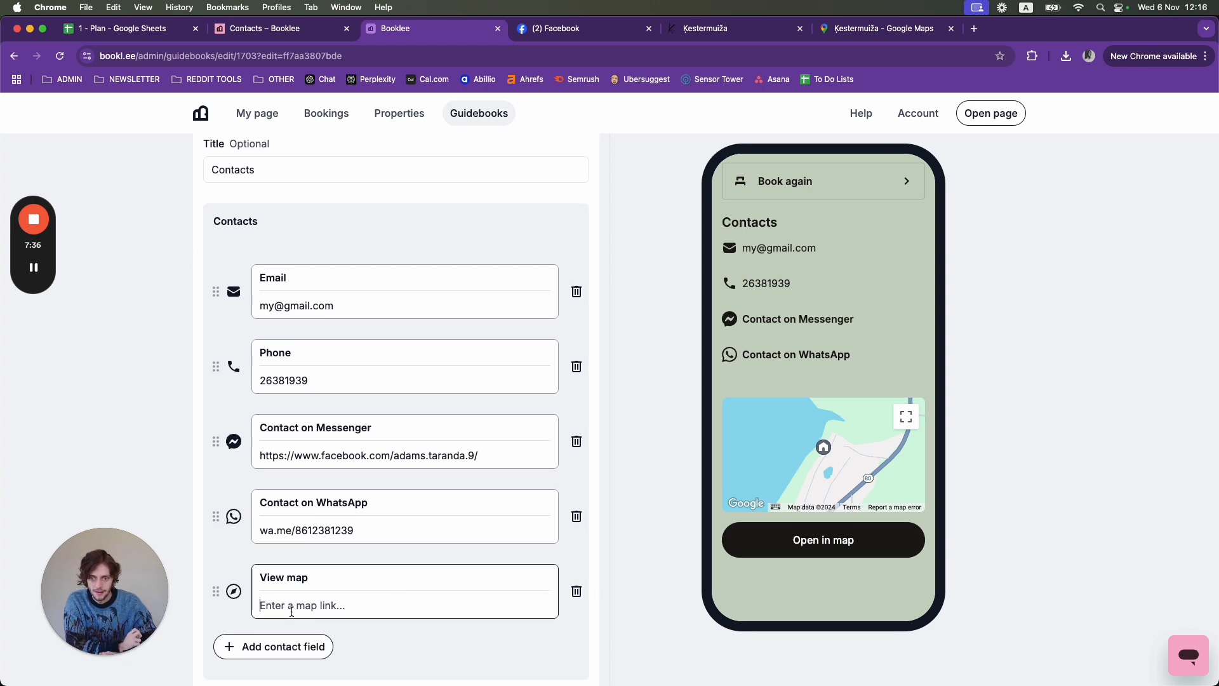
{"action": "left_click", "coordinate": [558, 618]}
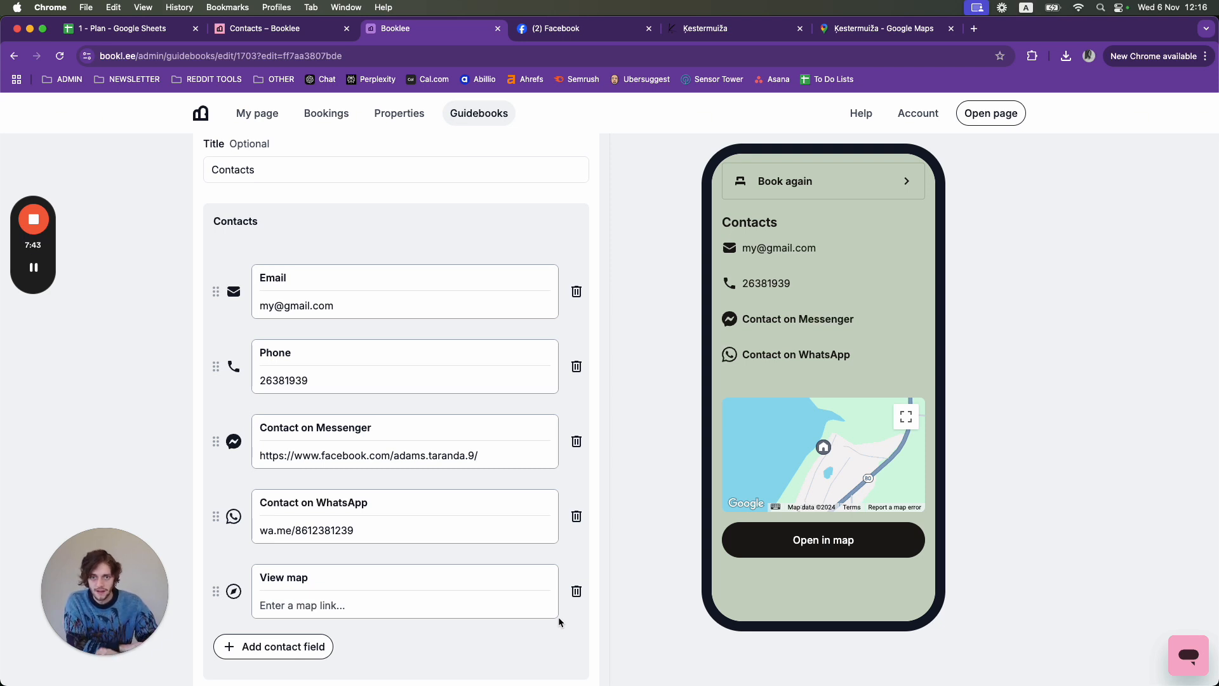
{"action": "left_click", "coordinate": [857, 32]}
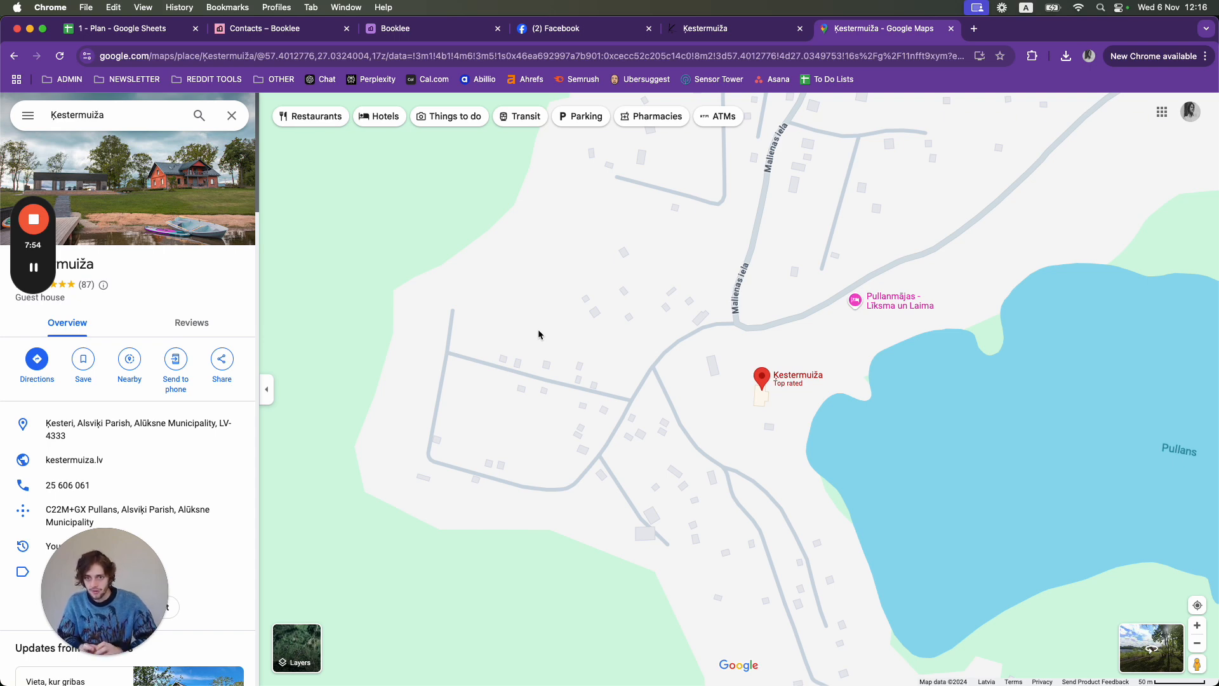
- Copy the Kestermuiža Google Maps page address and go back to Booklee's View map field
{"action": "left_click", "coordinate": [532, 55]}
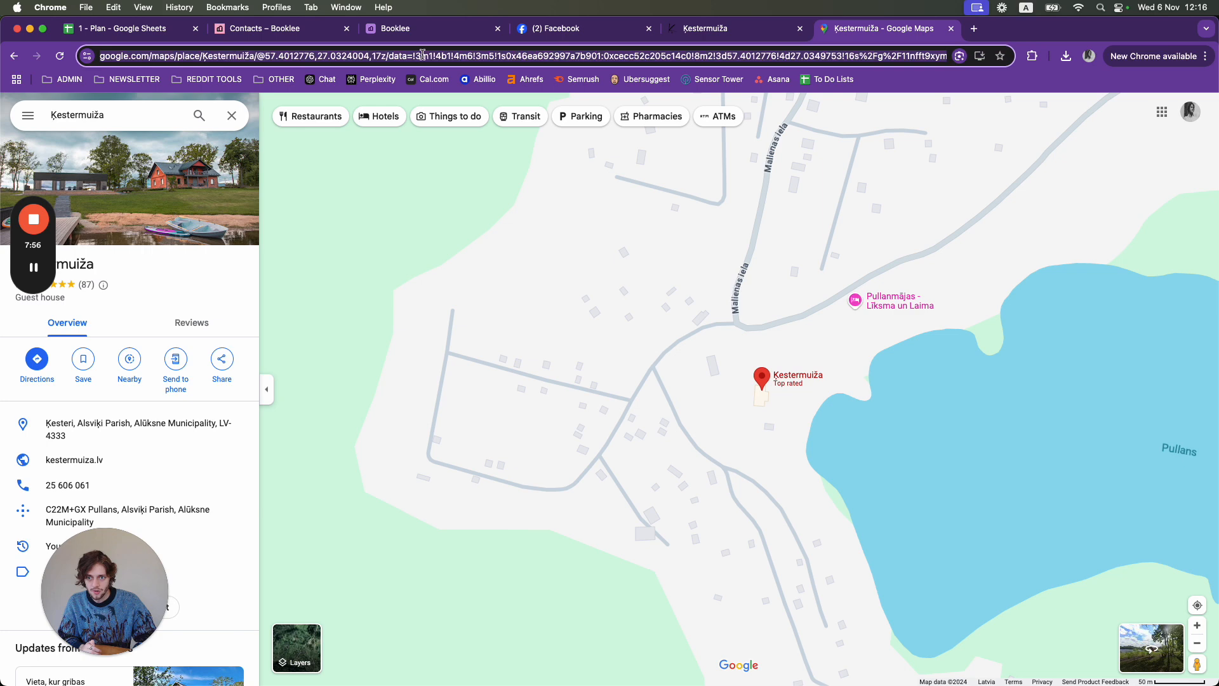
{"action": "right_click", "coordinate": [326, 58]}
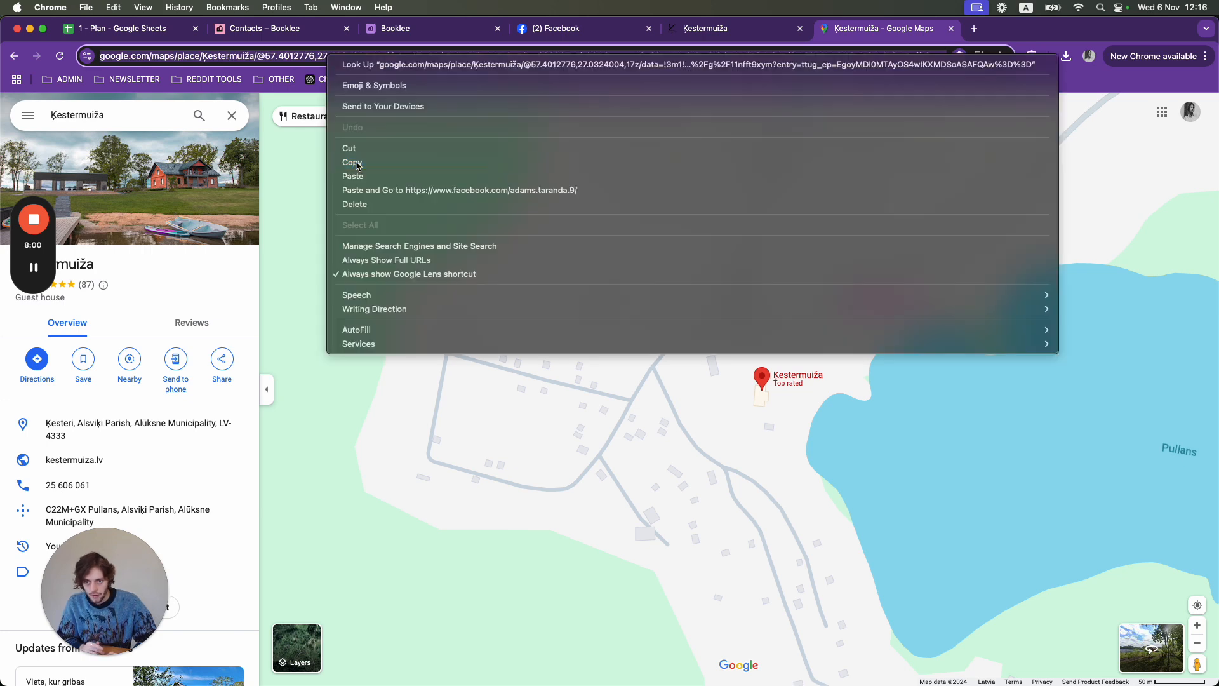
{"action": "left_click", "coordinate": [343, 159]}
{"action": "left_click", "coordinate": [416, 29]}
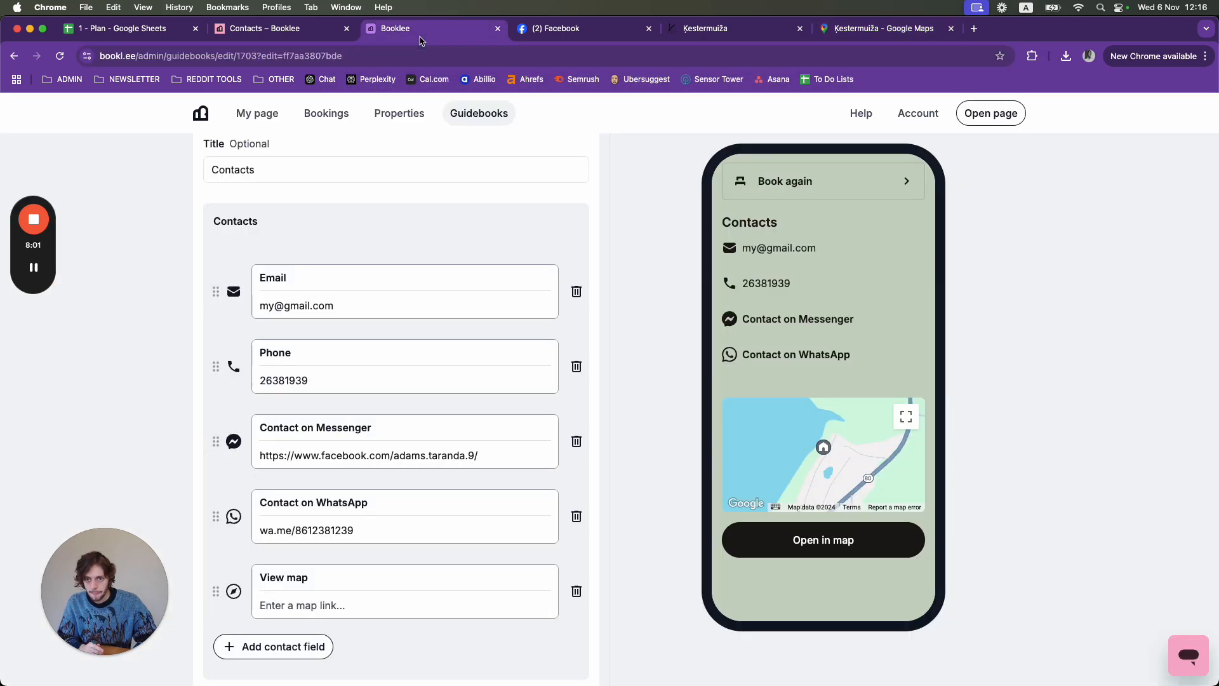
{"action": "right_click", "coordinate": [282, 606]}
- Paste the Google Maps link into View map and check it appears in the guidebook preview
{"action": "left_click", "coordinate": [310, 518]}
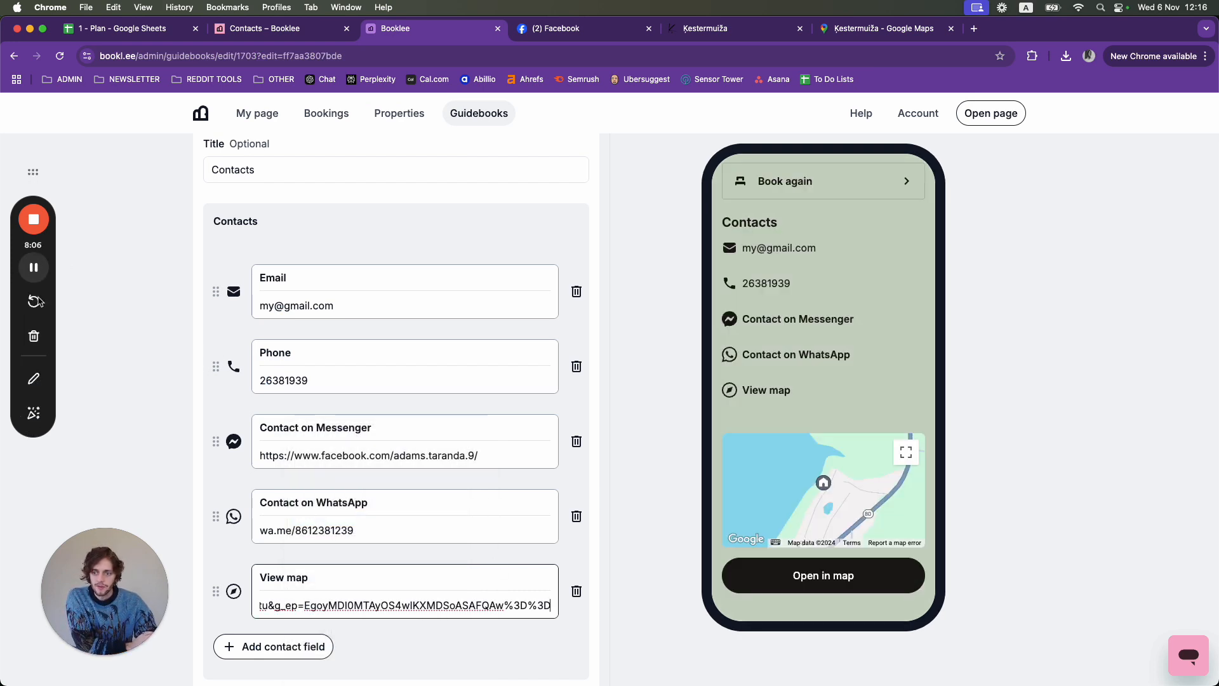
{"action": "left_click", "coordinate": [34, 379]}
{"action": "left_click_drag", "start_coordinate": [707, 407], "coordinate": [787, 410]}
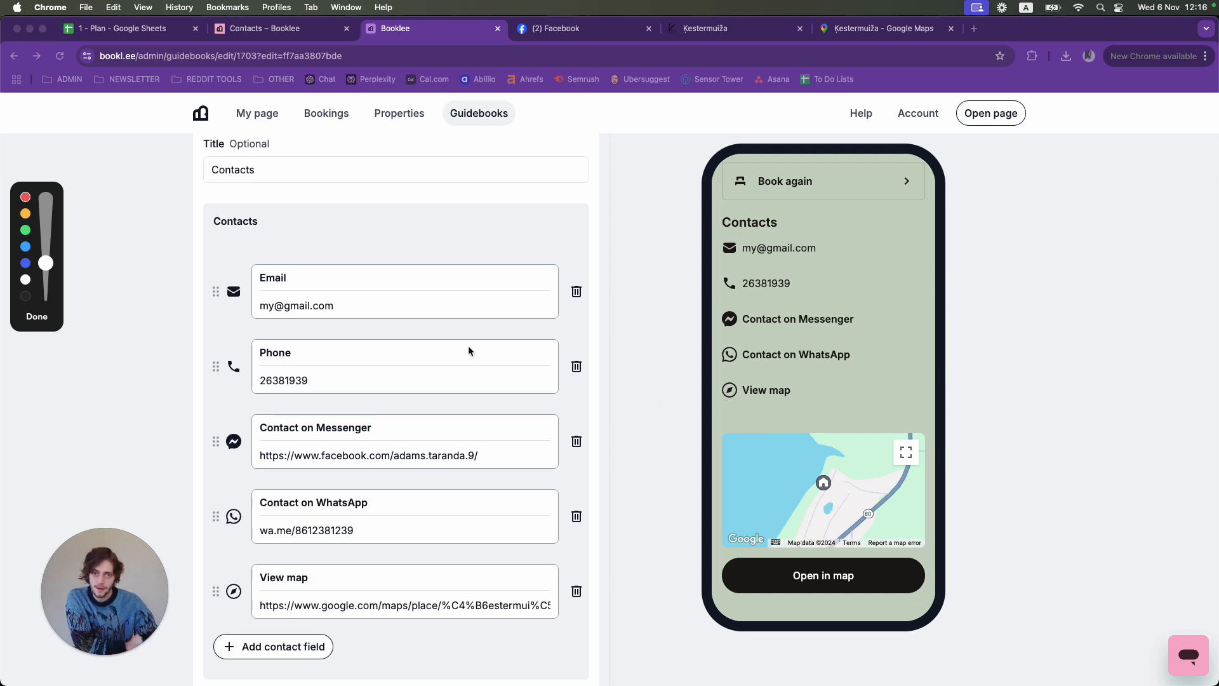
{"action": "left_click", "coordinate": [37, 317]}
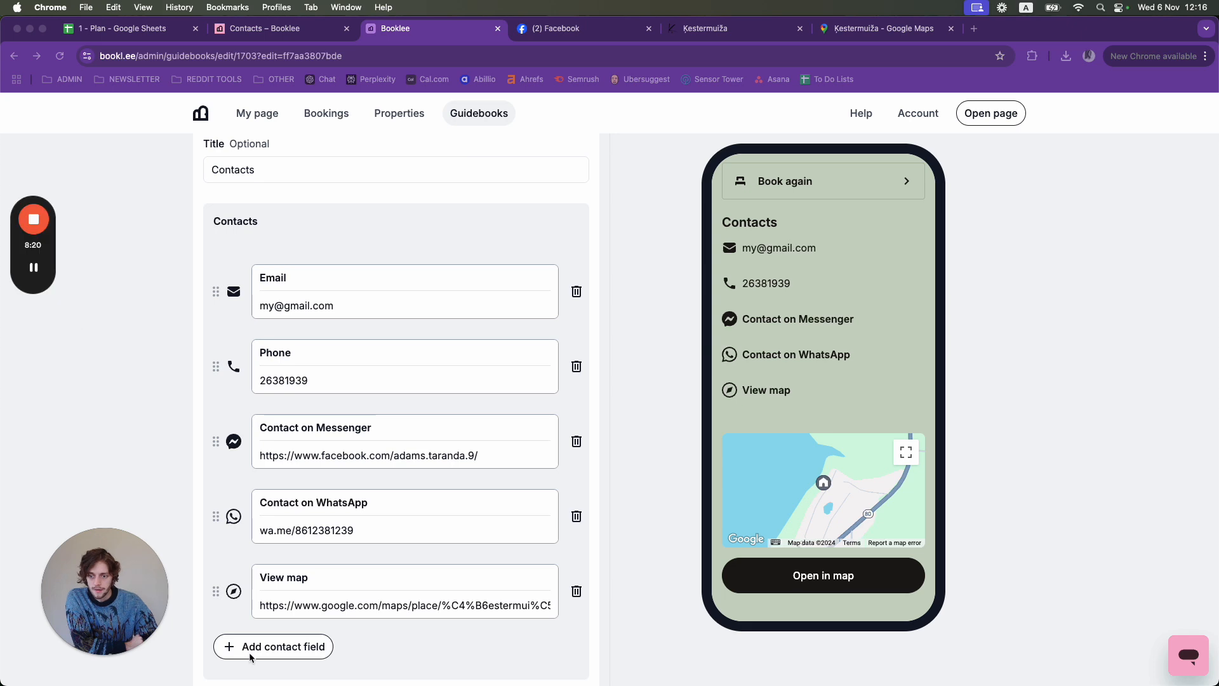
- Add an empty Website contact field to the Contacts block
{"action": "left_click", "coordinate": [316, 655]}
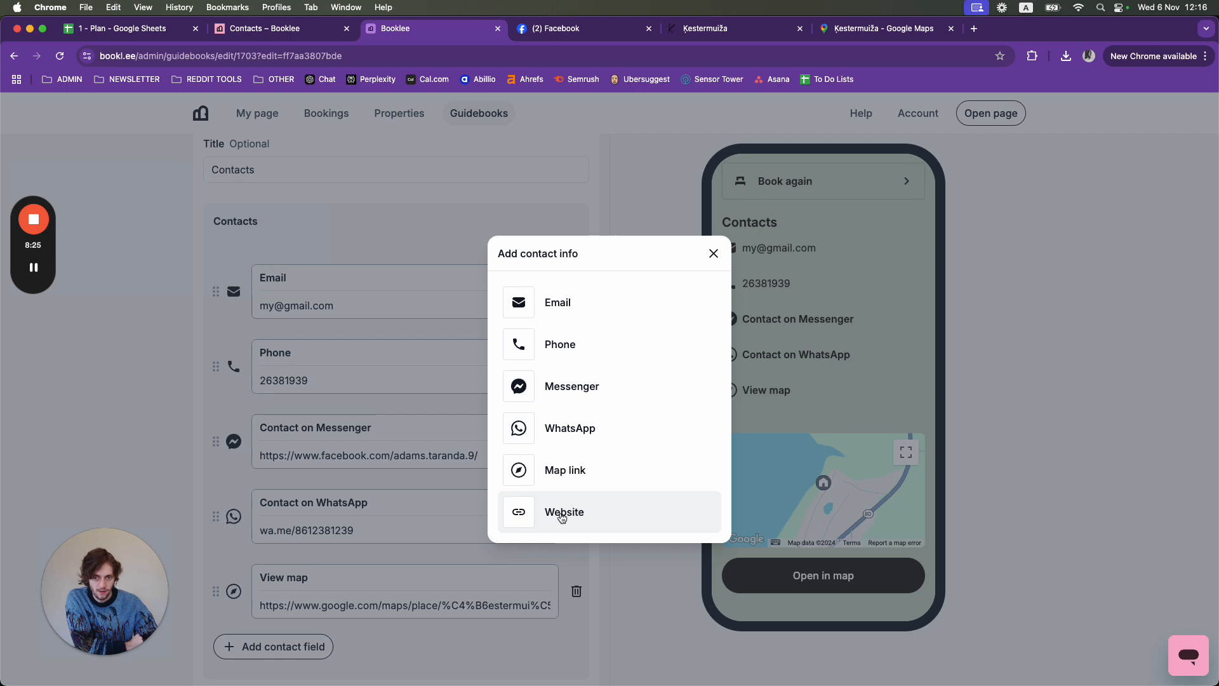
{"action": "left_click", "coordinate": [562, 516]}
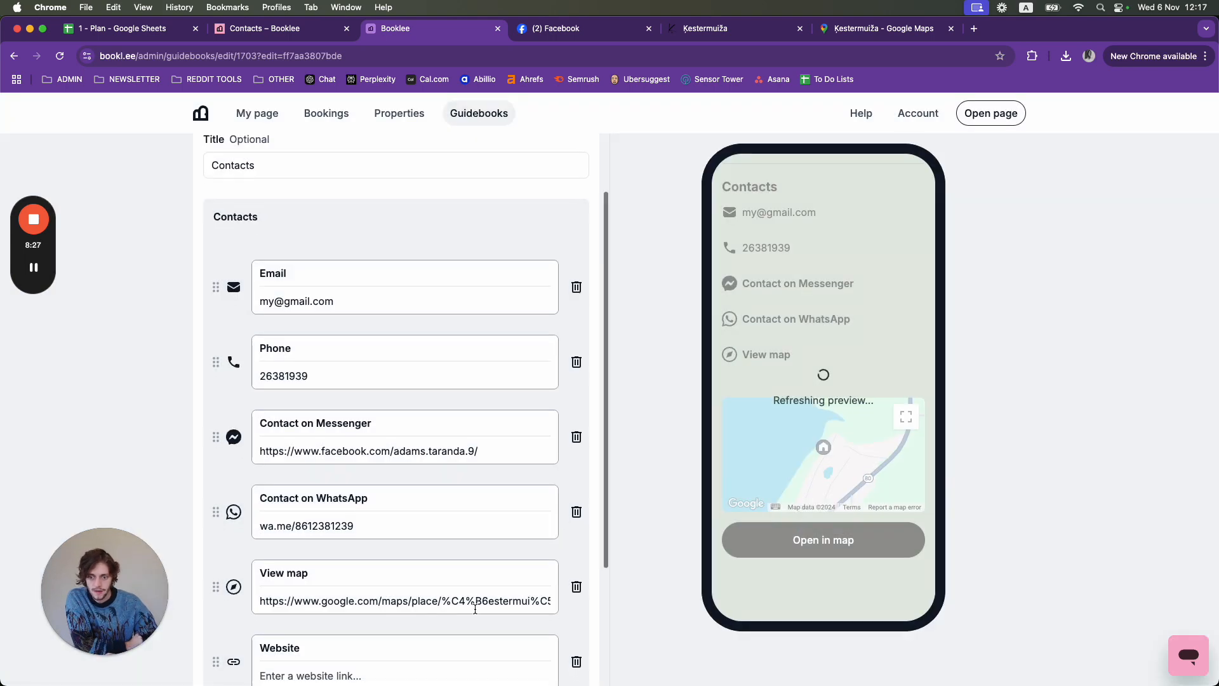
{"action": "scroll", "coordinate": [475, 609], "scroll_direction": "down", "scroll_amount": 1}
{"action": "left_click", "coordinate": [360, 626]}
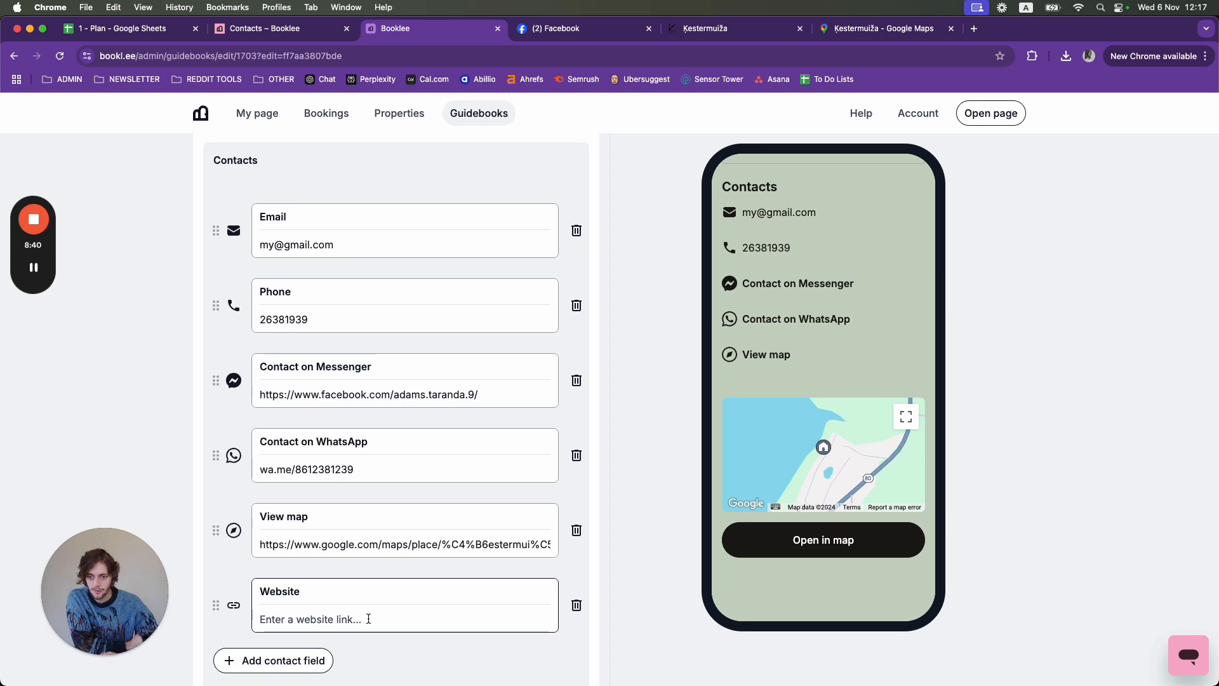
- Copy the Kestermuiža website's address and return to the Booklee contacts editor
{"action": "left_click", "coordinate": [718, 31]}
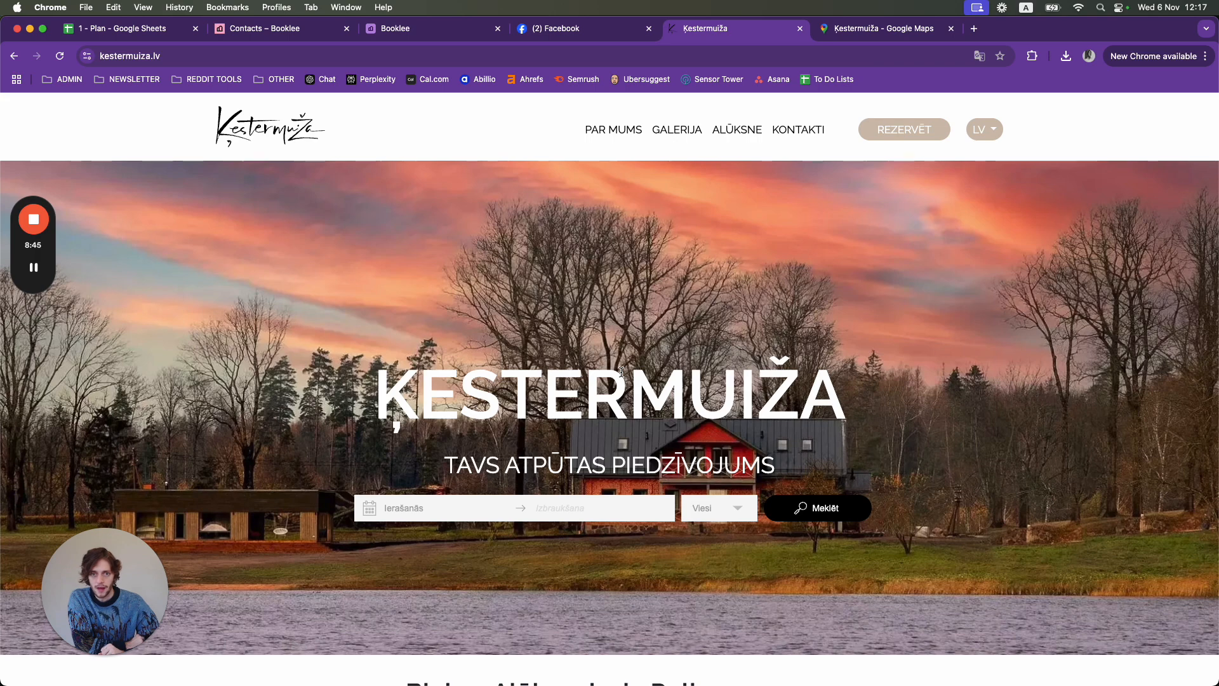
{"action": "left_click", "coordinate": [175, 56]}
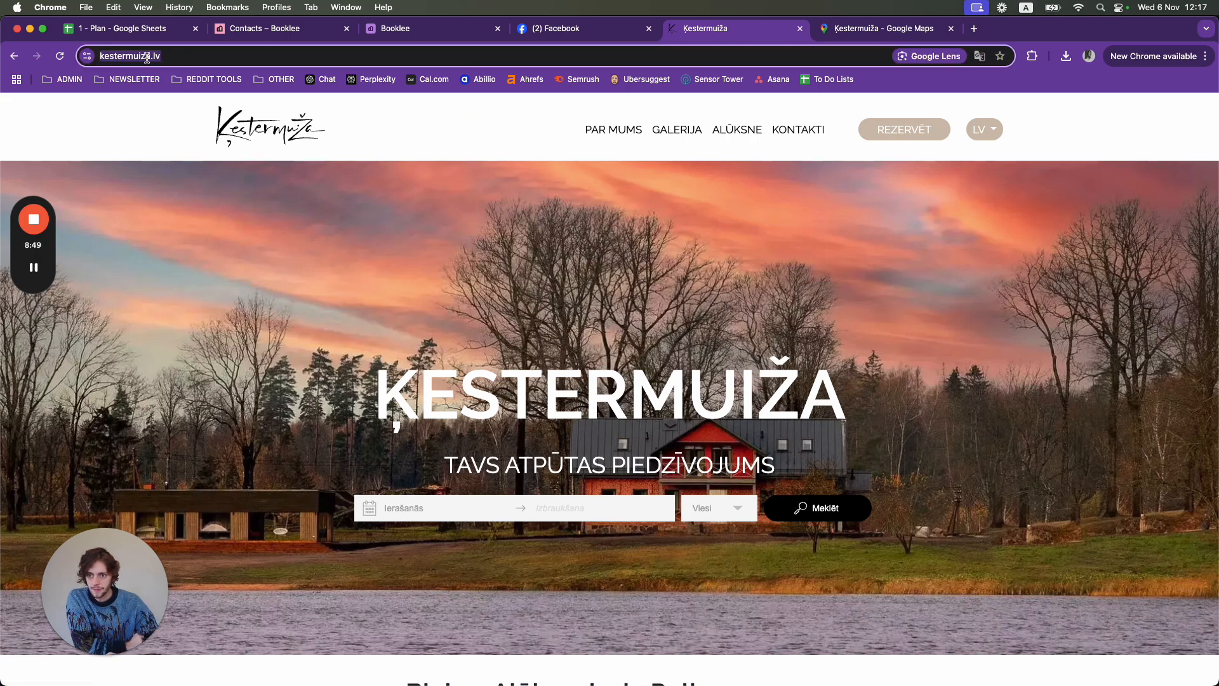
{"action": "right_click", "coordinate": [147, 56]}
{"action": "left_click", "coordinate": [180, 170]}
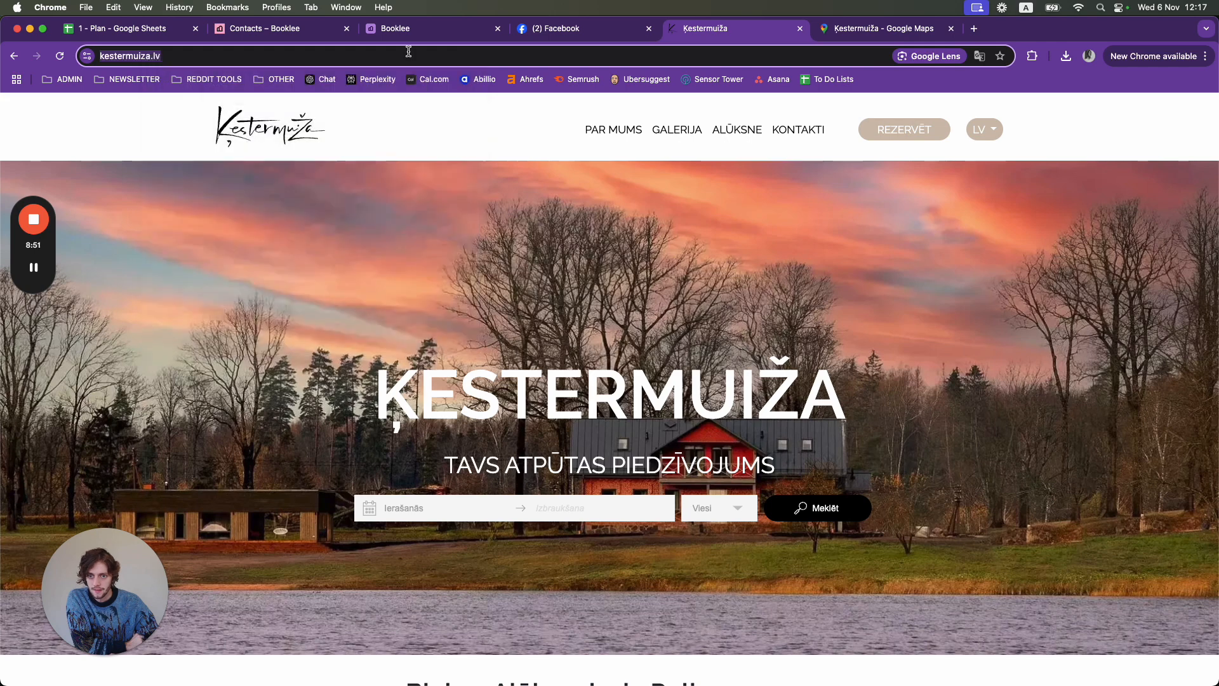
{"action": "left_click", "coordinate": [411, 28]}
{"action": "right_click", "coordinate": [273, 621]}
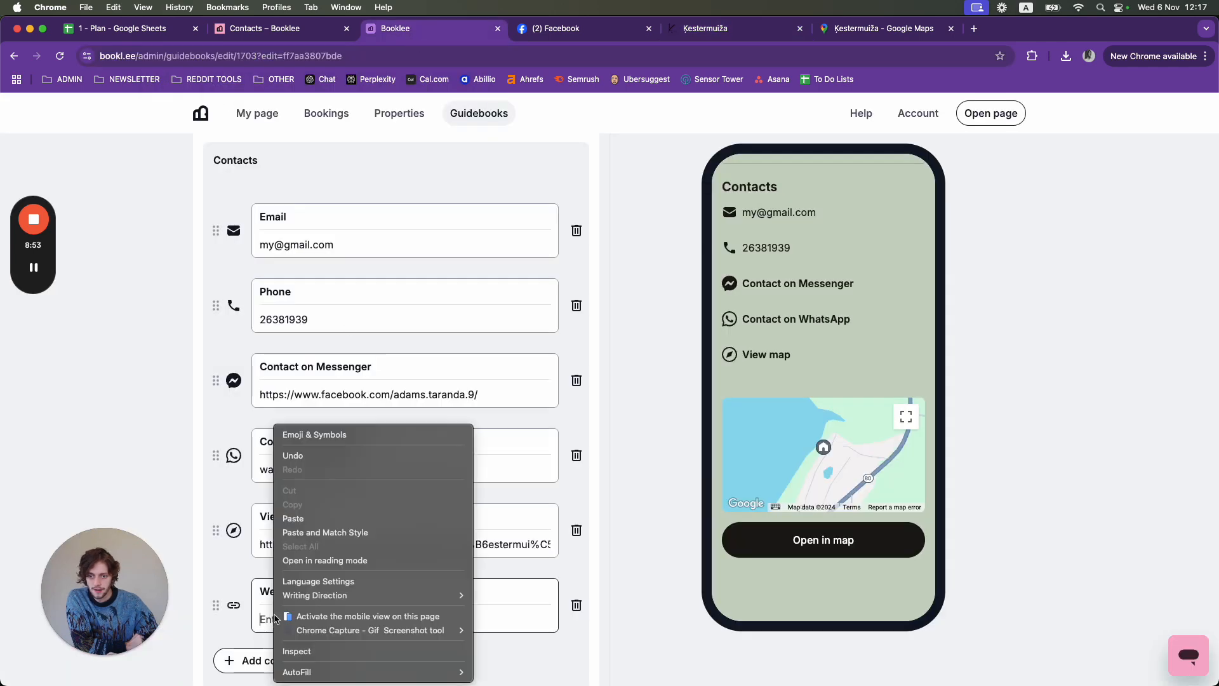
{"action": "left_click", "coordinate": [298, 517]}
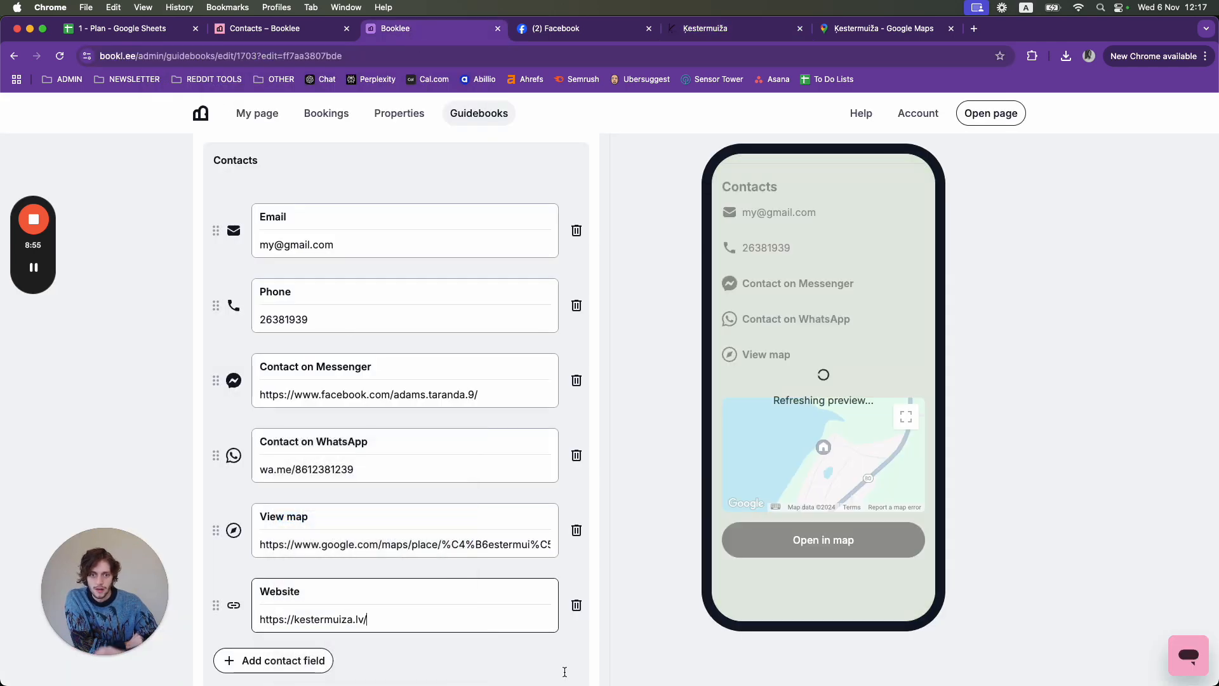
{"action": "mouse_move", "coordinate": [38, 286]}
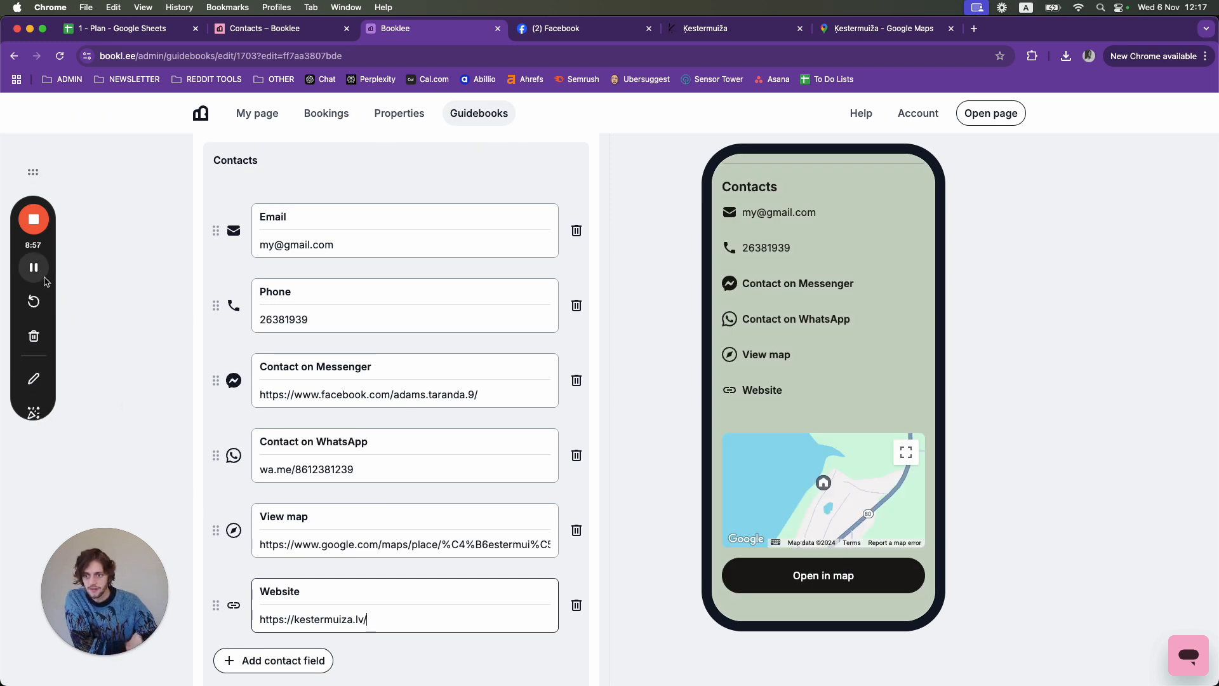
{"action": "left_click", "coordinate": [34, 379]}
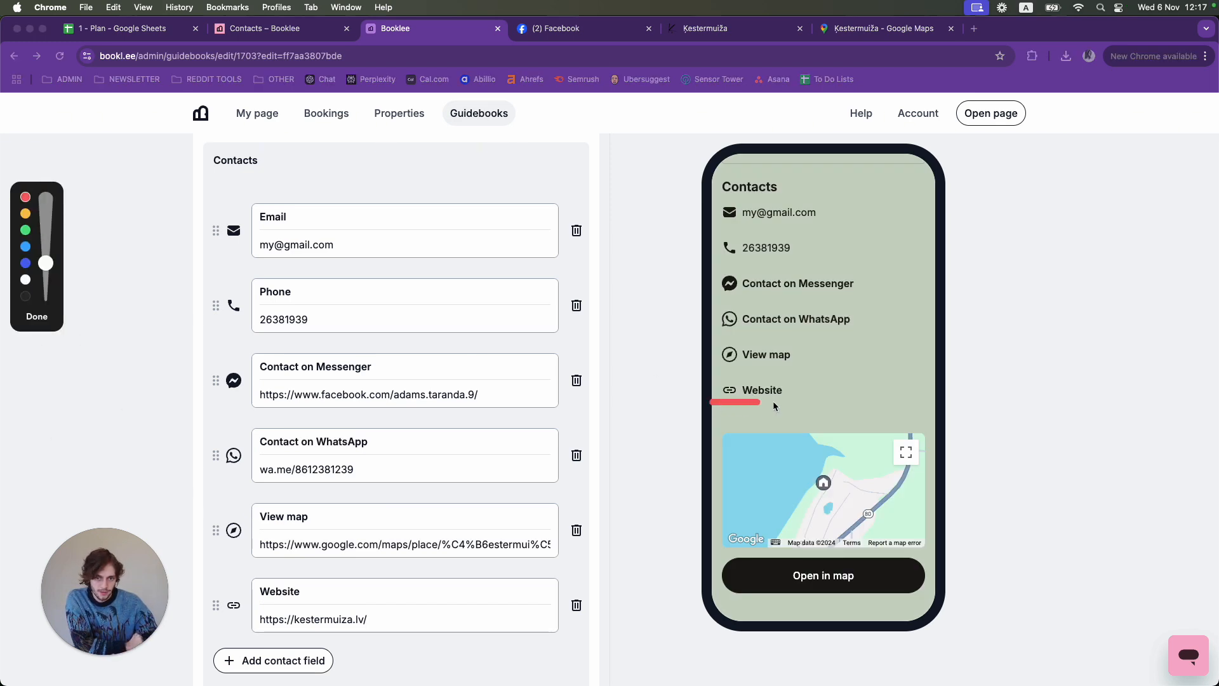
{"action": "left_click_drag", "start_coordinate": [773, 383], "coordinate": [714, 400]}
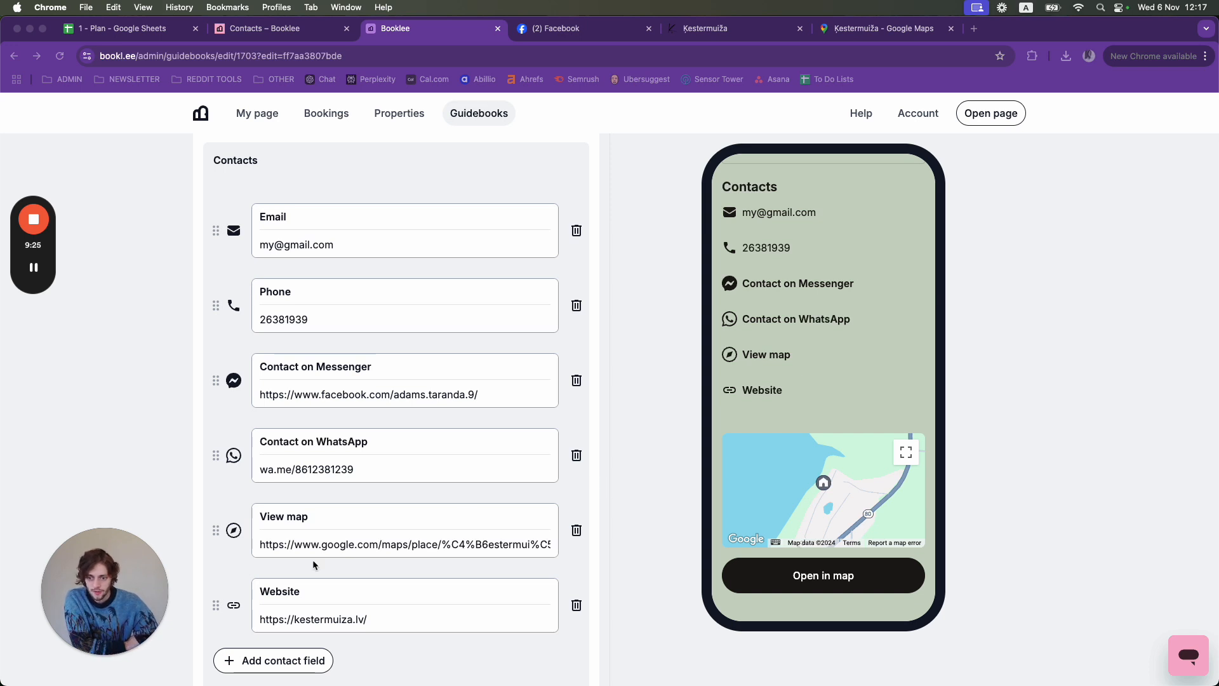
- Move the Website and WhatsApp contacts up to the top of the list
{"action": "left_click", "coordinate": [217, 605]}
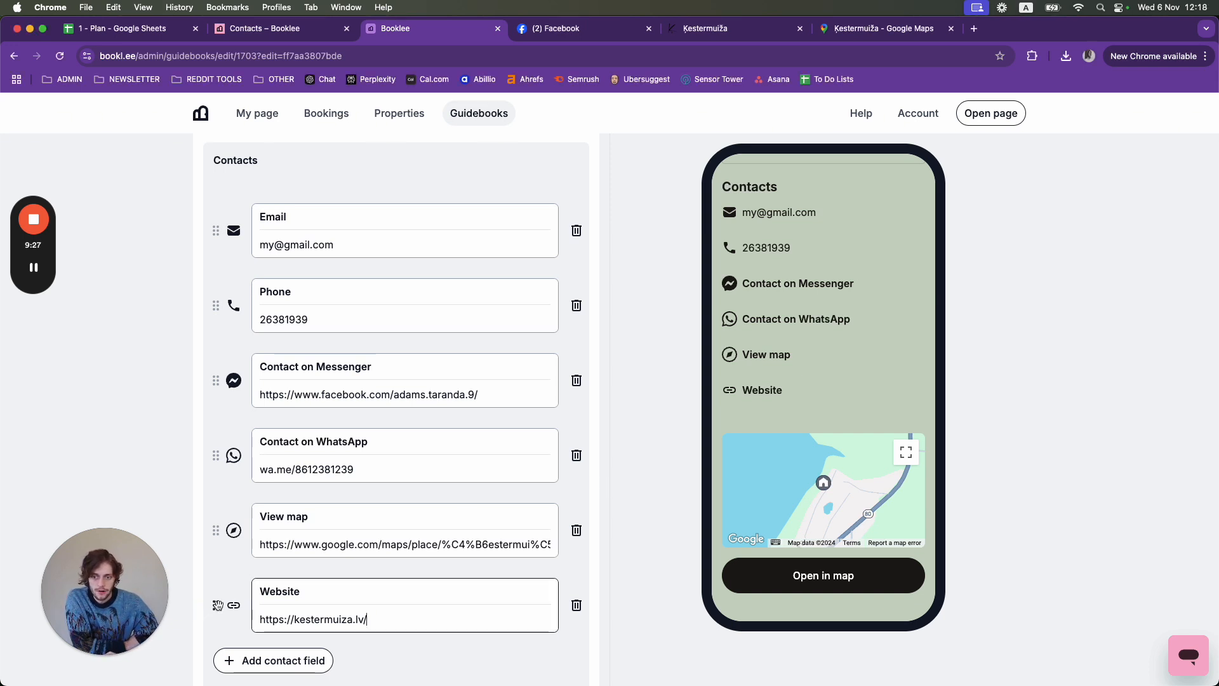
{"action": "left_click_drag", "start_coordinate": [217, 605], "coordinate": [223, 378]}
{"action": "left_click_drag", "start_coordinate": [216, 531], "coordinate": [222, 308]}
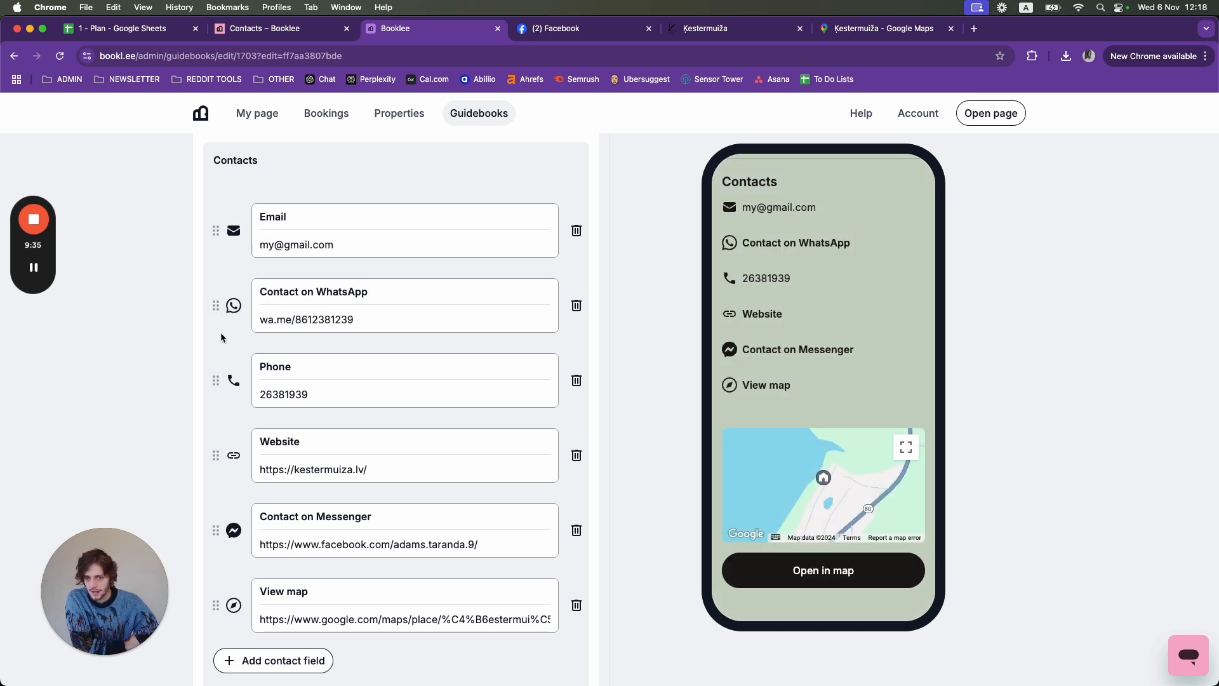
- Delete the Phone and Email contacts
{"action": "left_click", "coordinate": [577, 381]}
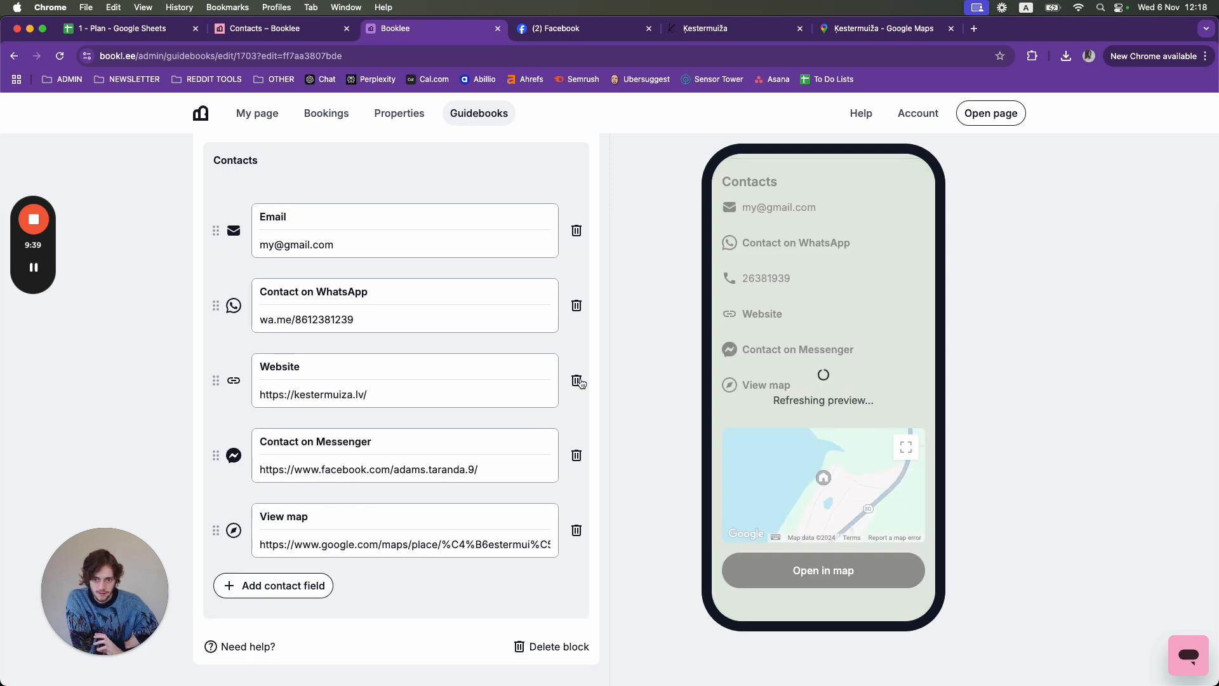
{"action": "left_click", "coordinate": [577, 229]}
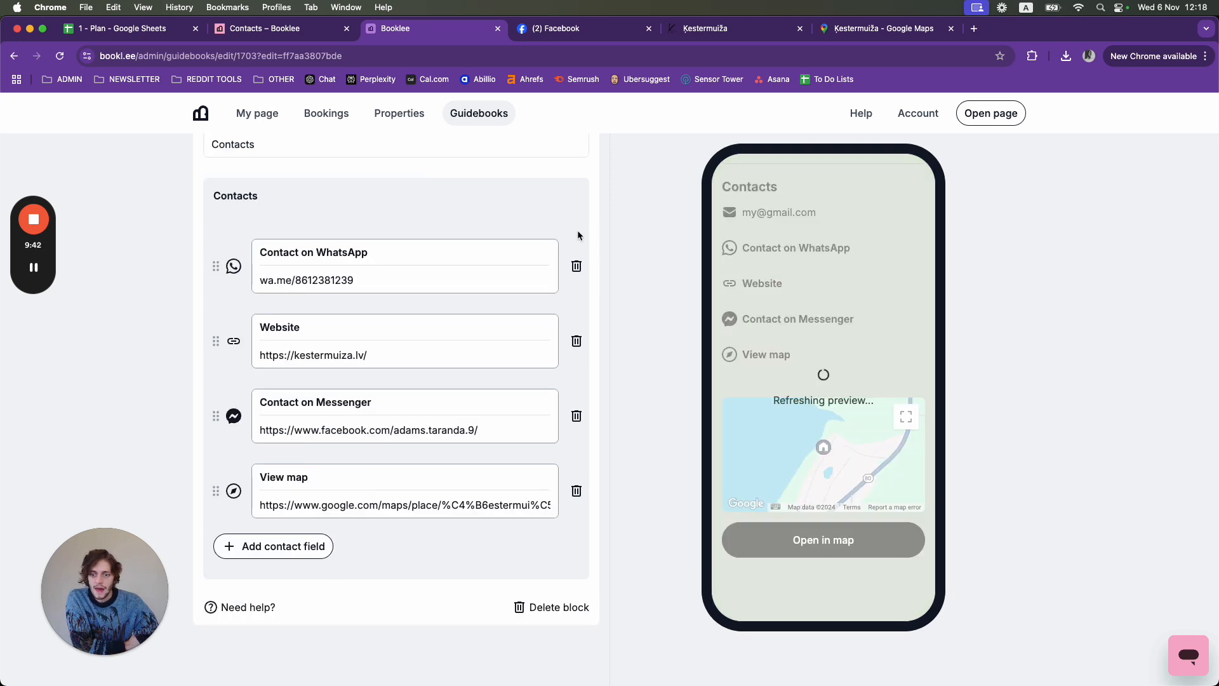
{"action": "scroll", "coordinate": [376, 411], "scroll_direction": "up", "scroll_amount": 1}
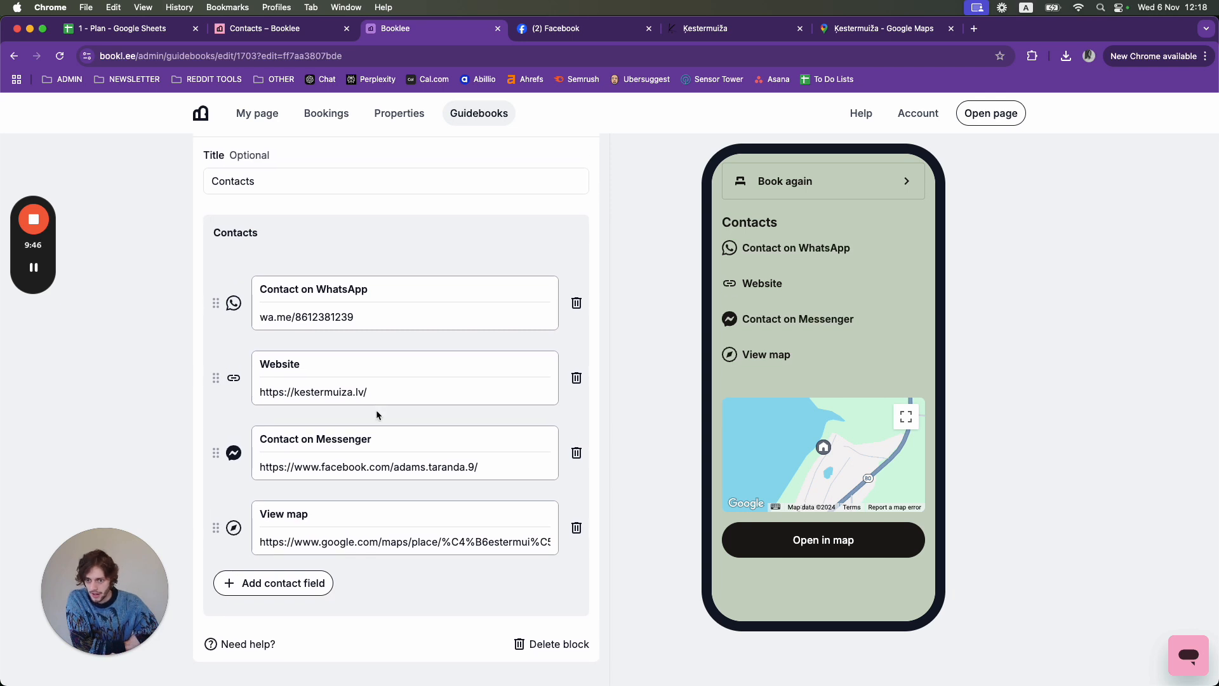
- Rename the Website contact to 'My Website' and check it in the preview
{"action": "left_click", "coordinate": [316, 364]}
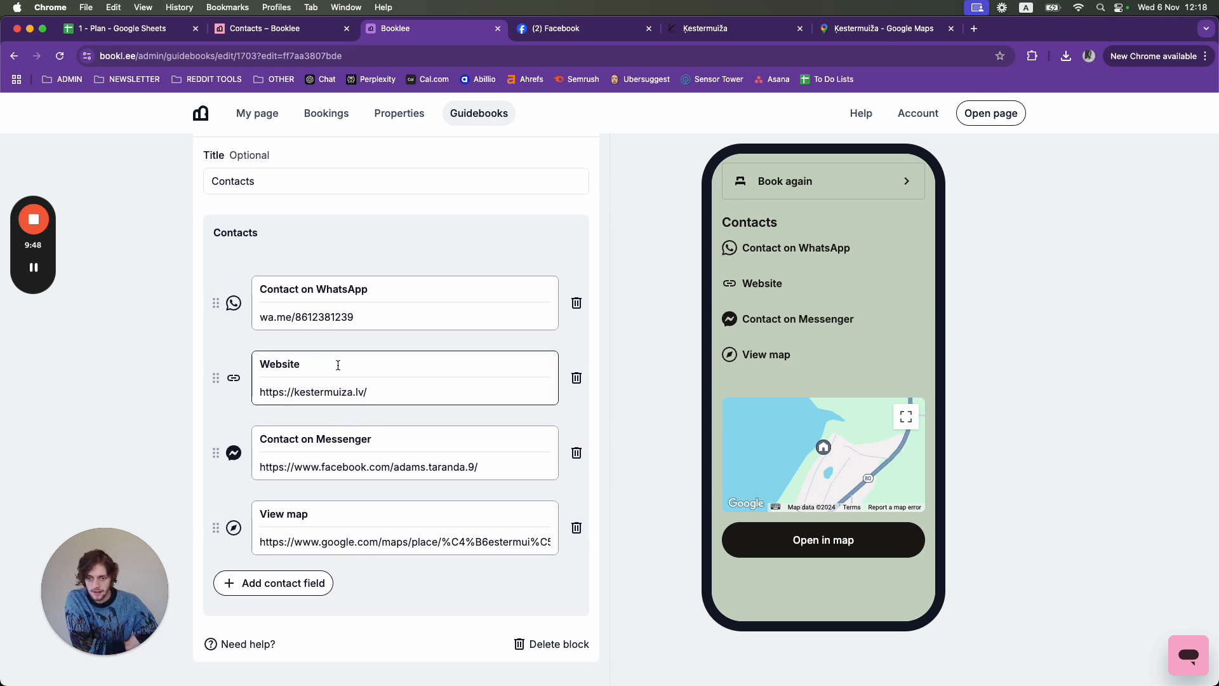
{"action": "left_click", "coordinate": [261, 362]}
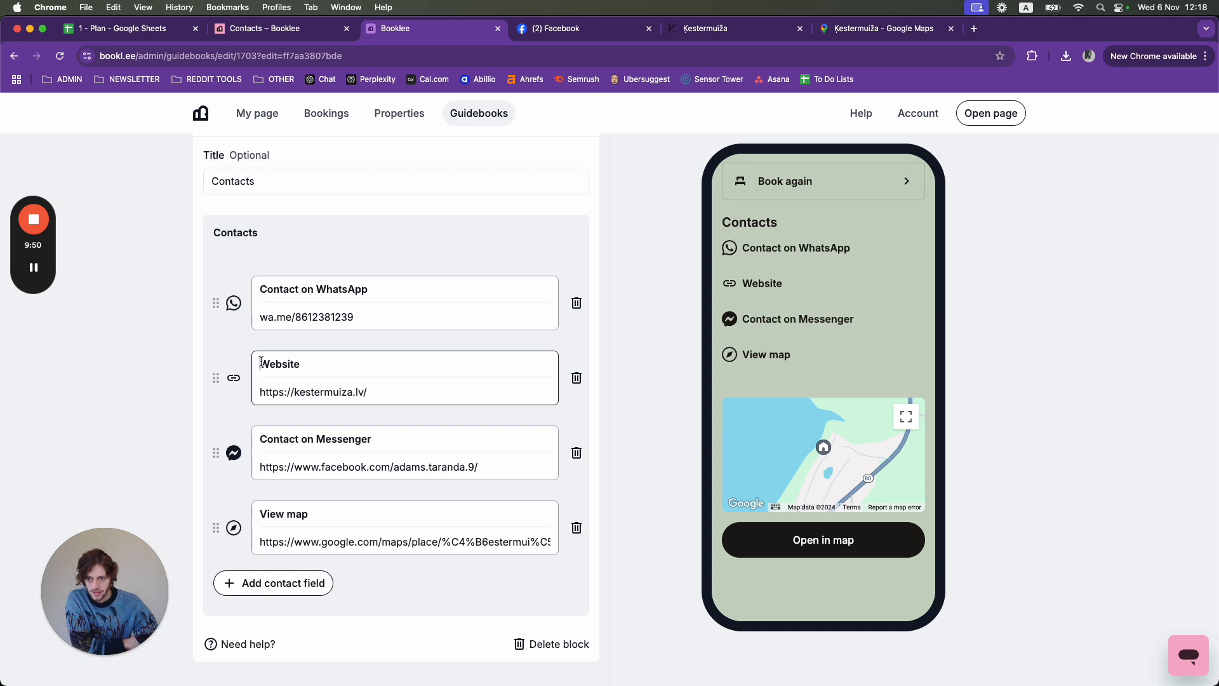
{"action": "type", "text": "My"}
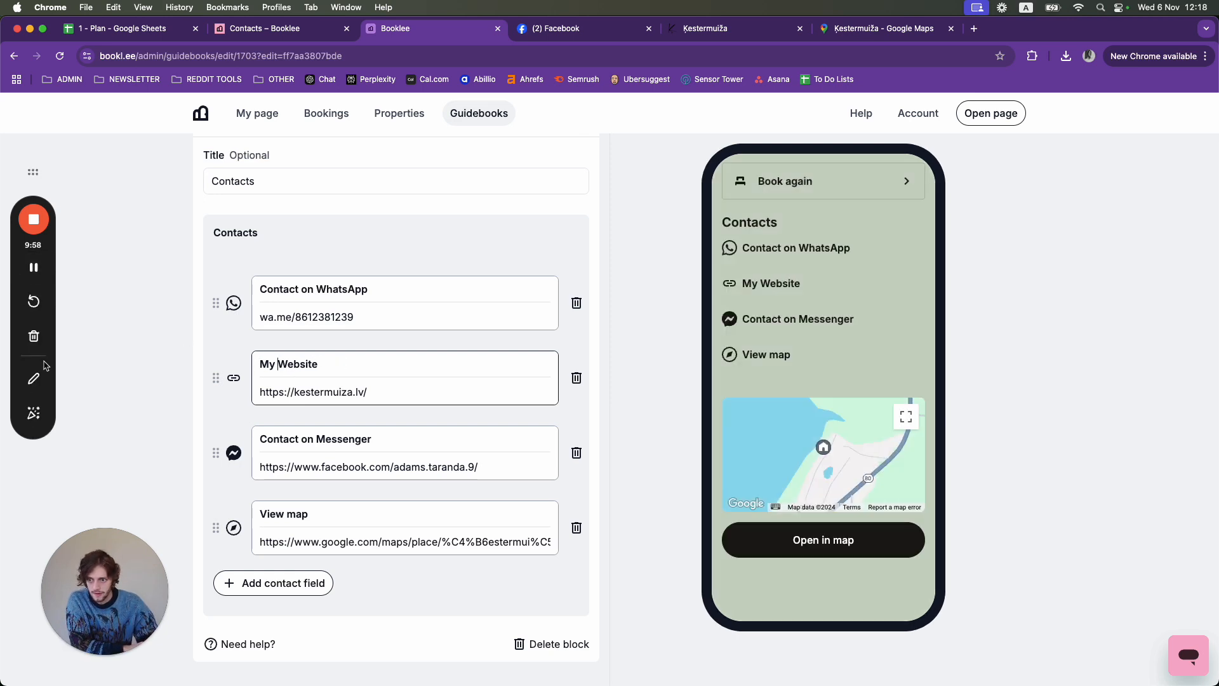
{"action": "left_click", "coordinate": [35, 379]}
{"action": "left_click", "coordinate": [35, 380]}
{"action": "left_click_drag", "start_coordinate": [726, 299], "coordinate": [825, 297]}
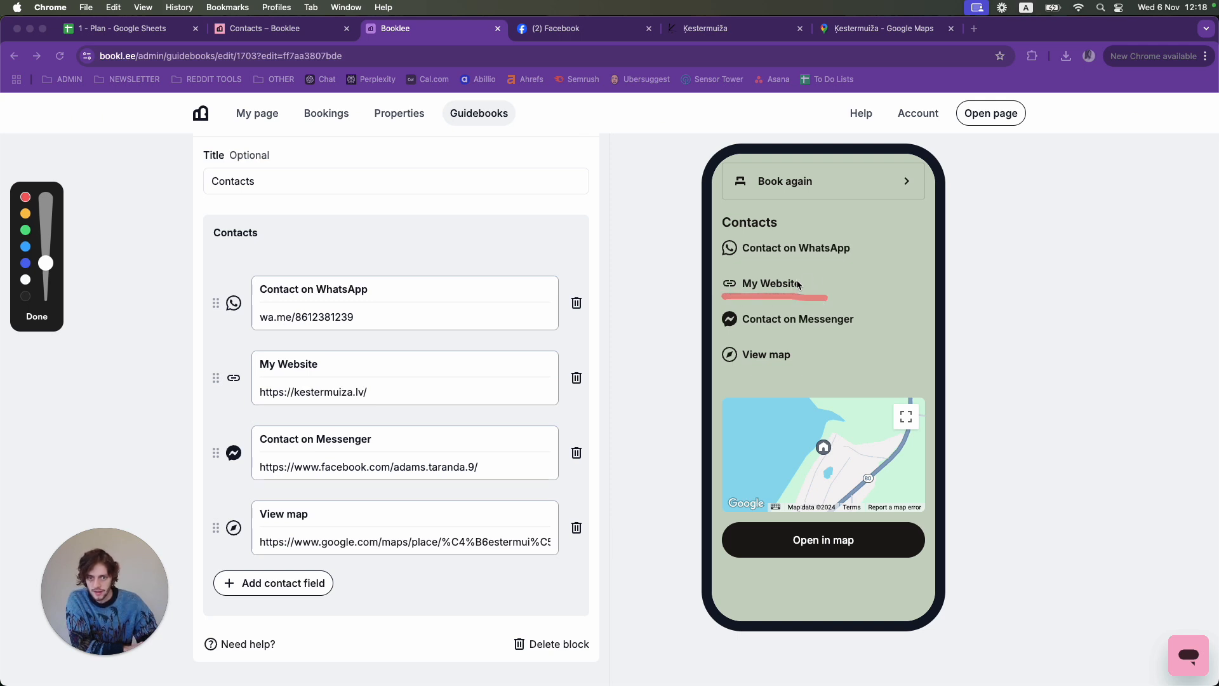
{"action": "left_click", "coordinate": [36, 316]}
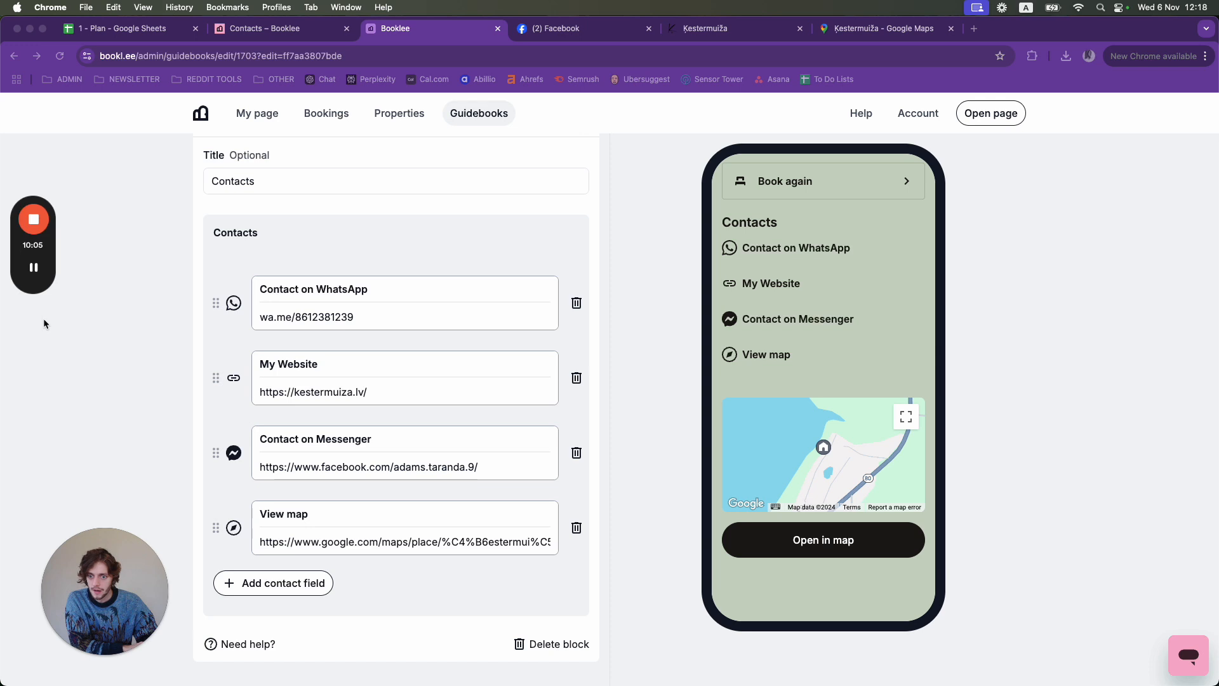
- Delete 'Contact on' from the Messenger contact's title so it reads 'Messenger'
{"action": "left_click", "coordinate": [323, 439]}
{"action": "mouse_move", "coordinate": [264, 440]}
{"action": "left_mouse_down"}
{"action": "mouse_move", "coordinate": [317, 440]}
{"action": "mouse_move", "coordinate": [251, 438]}
{"action": "left_mouse_up"}
{"action": "left_click", "coordinate": [321, 443]}
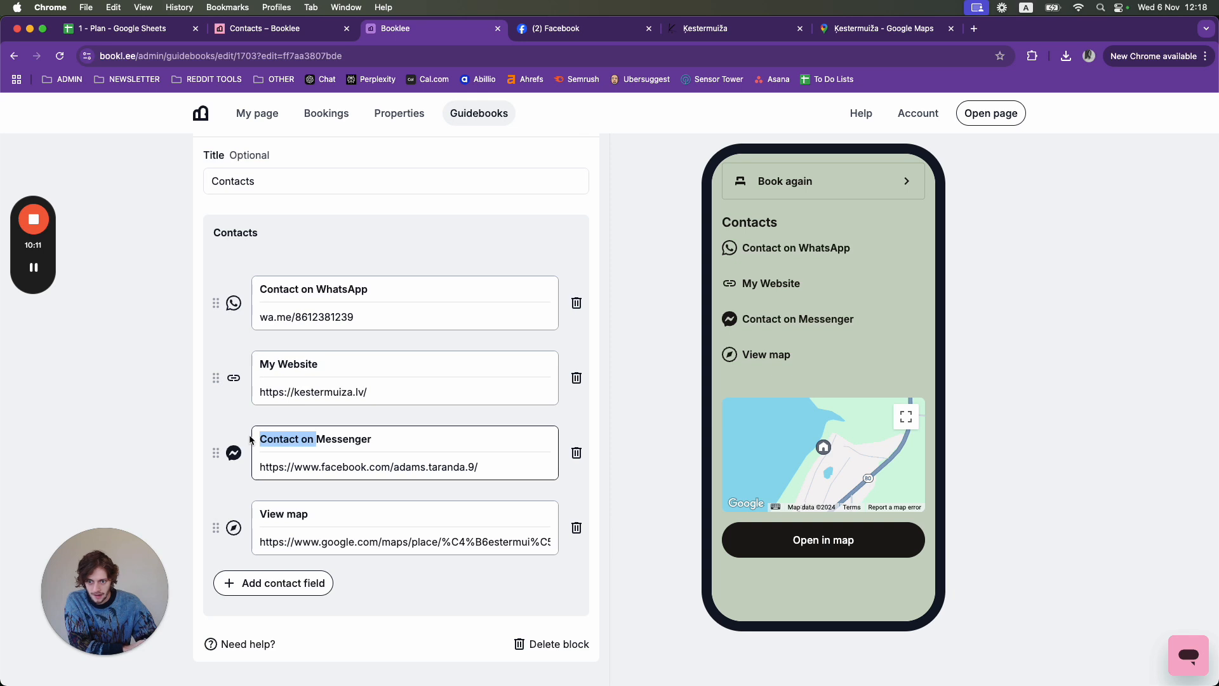
{"action": "key", "text": "BackSpace"}
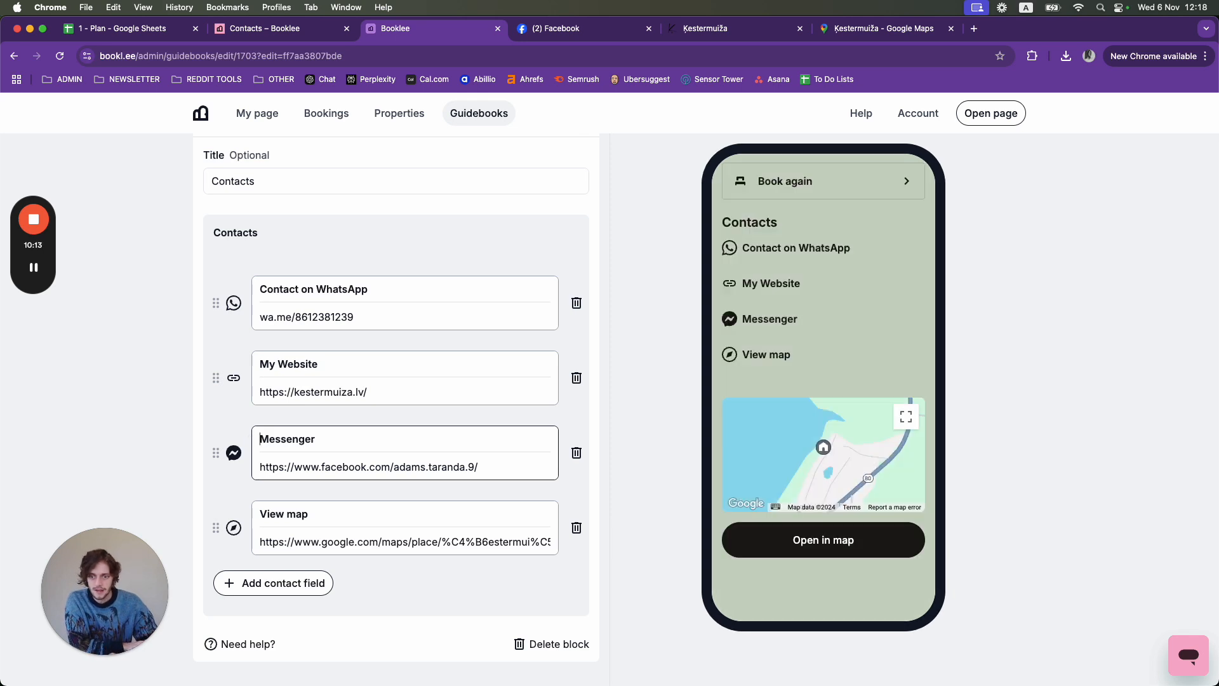
{"action": "left_click", "coordinate": [35, 381]}
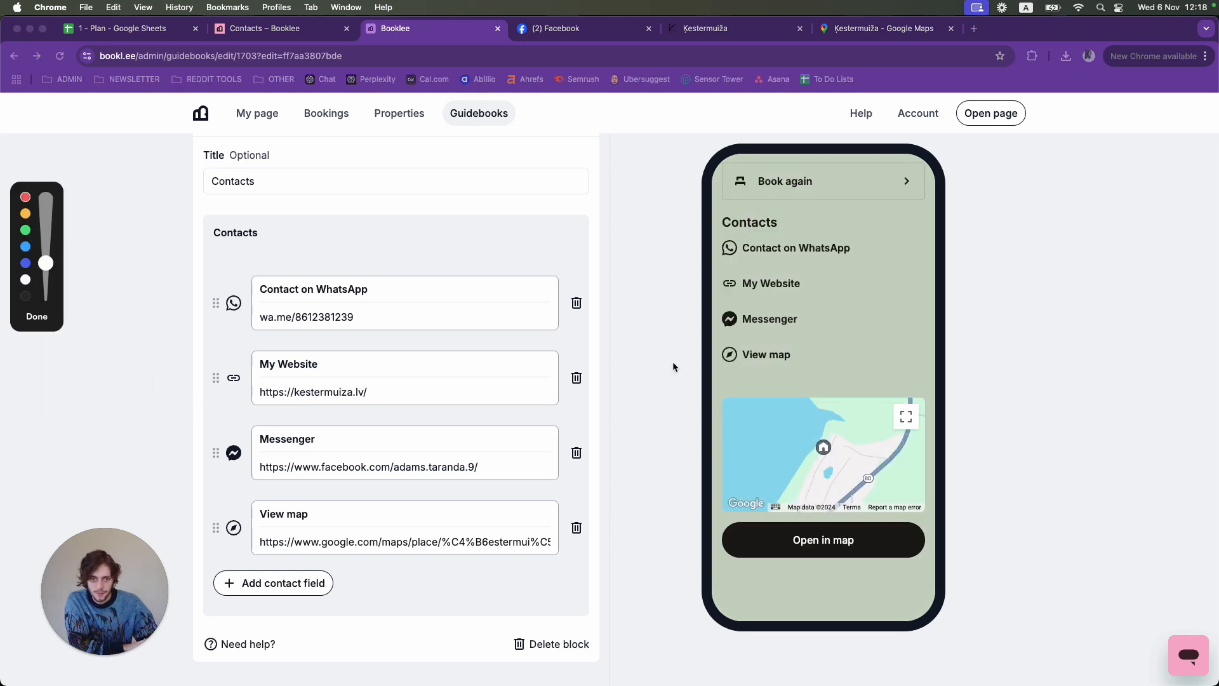
{"action": "left_click_drag", "start_coordinate": [719, 336], "coordinate": [803, 337]}
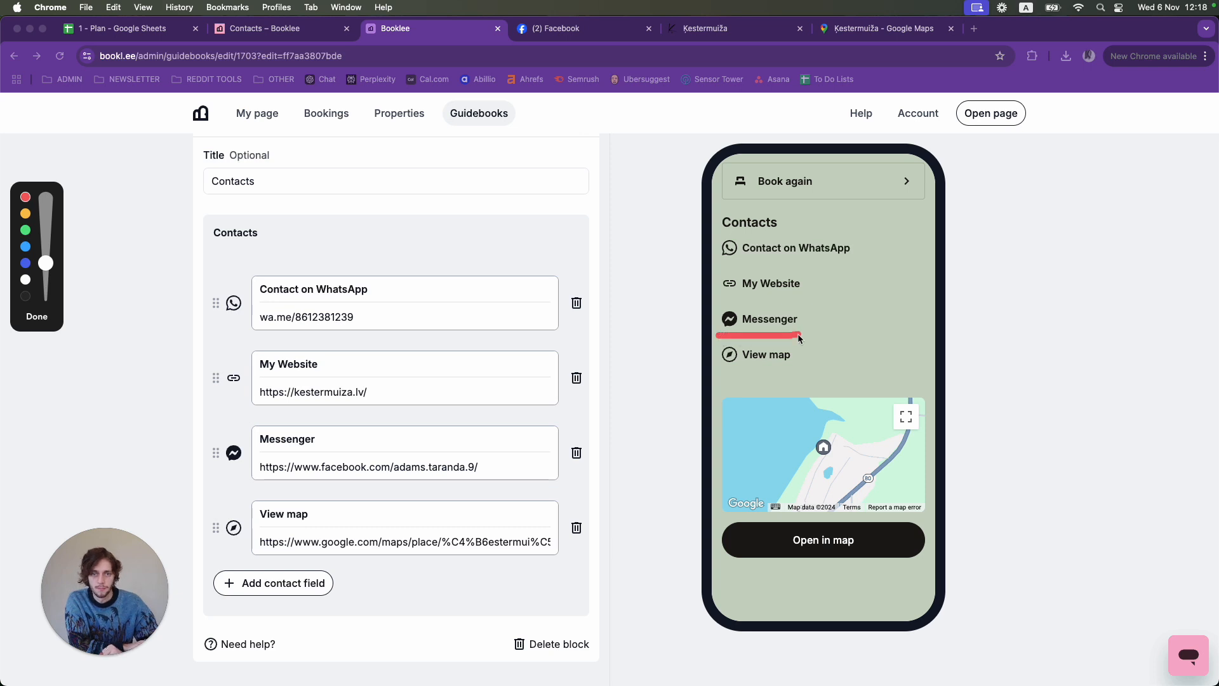